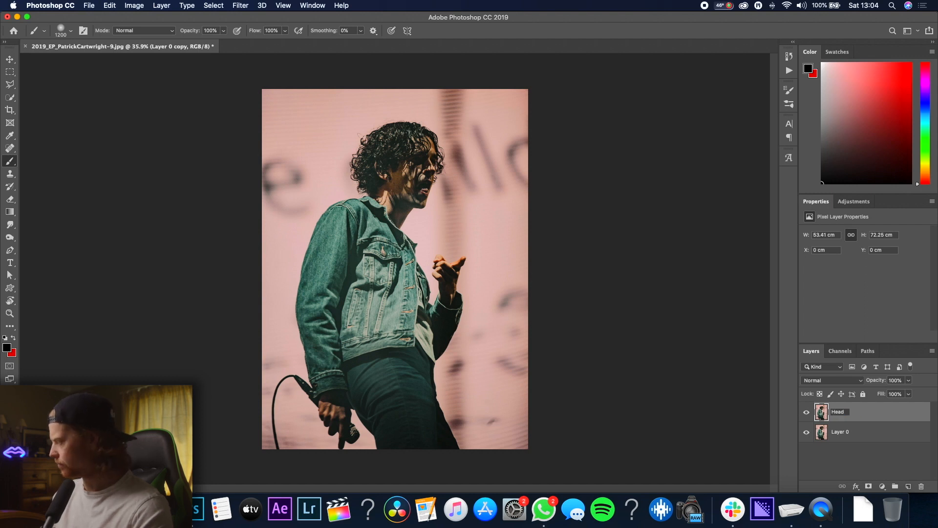
Rename the layer below Head as Background
{"action": "double_click", "coordinate": [839, 433]}
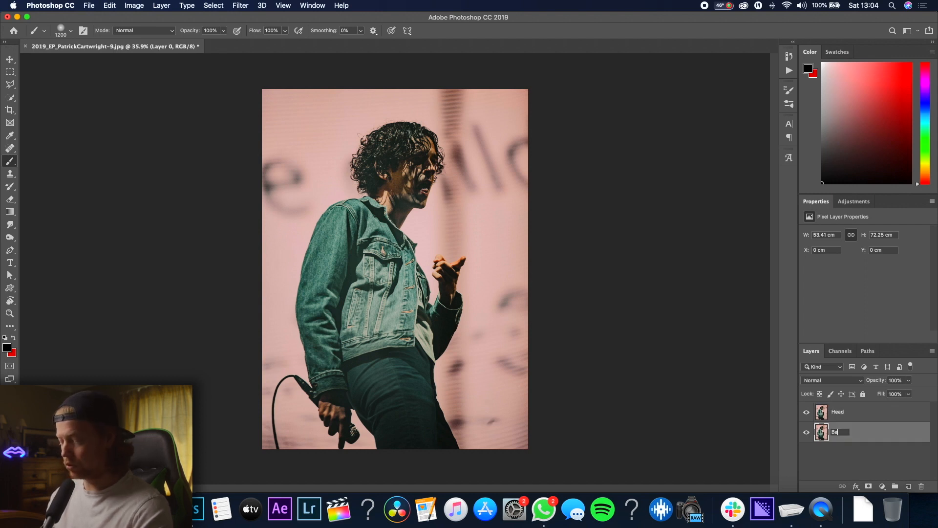
{"action": "type", "text": "Background"}
{"action": "key", "text": "Return"}
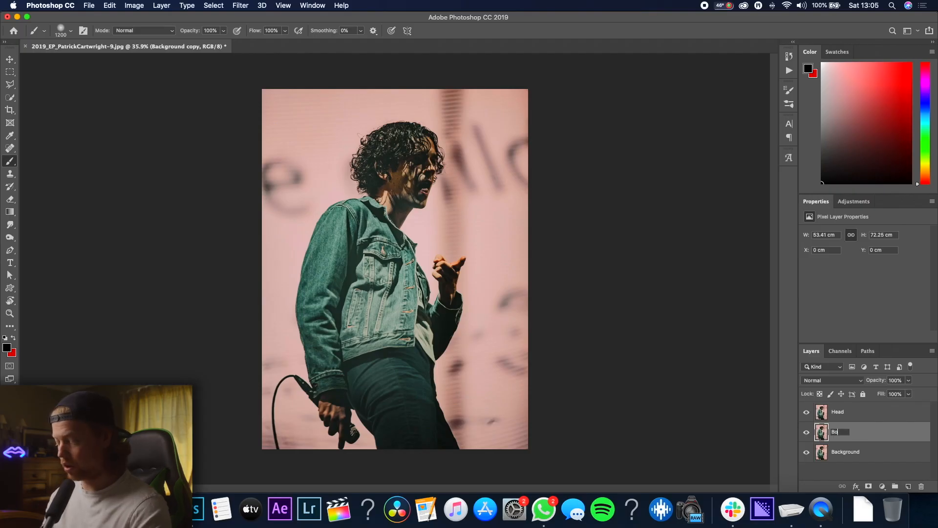
Select the Background layer alone and quick-select the singer's figure on it
{"action": "left_click", "coordinate": [858, 455]}
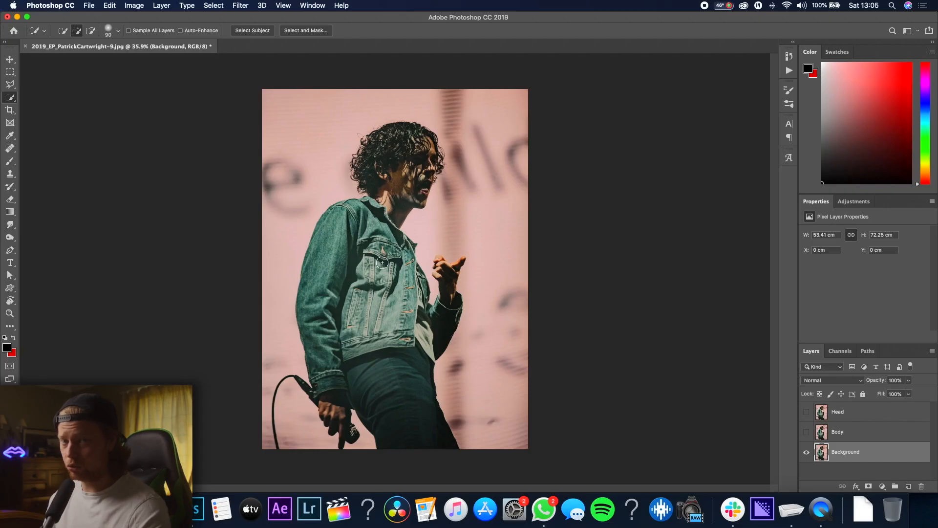
{"action": "mouse_move", "coordinate": [382, 262]}
{"action": "left_mouse_down"}
{"action": "mouse_move", "coordinate": [379, 286]}
{"action": "mouse_move", "coordinate": [363, 233]}
{"action": "mouse_move", "coordinate": [335, 246]}
{"action": "mouse_move", "coordinate": [334, 337]}
{"action": "left_mouse_up"}
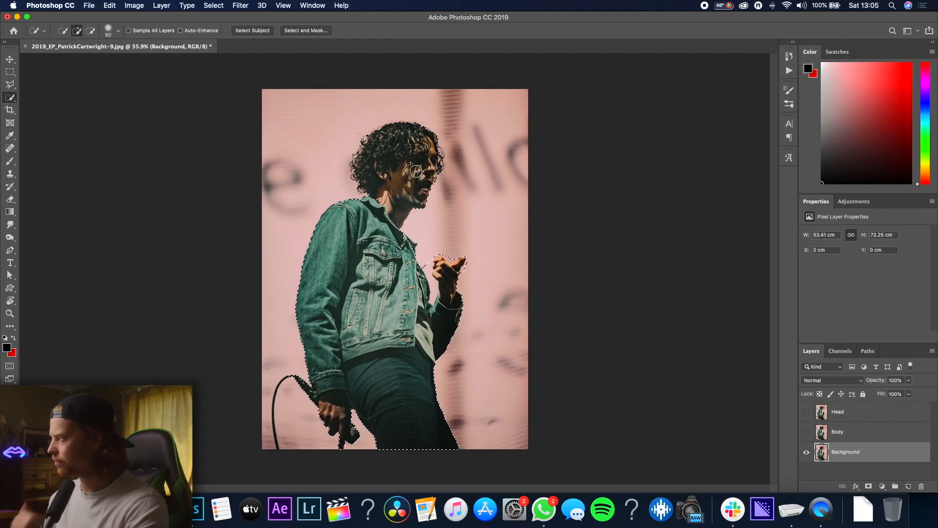
Expand the selection by 8 pixels
{"action": "left_click", "coordinate": [213, 5]}
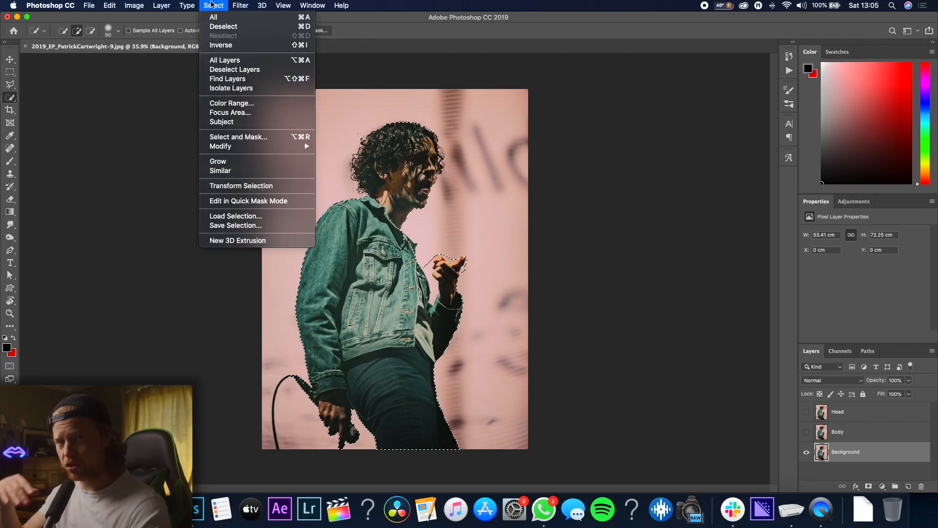
{"action": "mouse_move", "coordinate": [221, 152]}
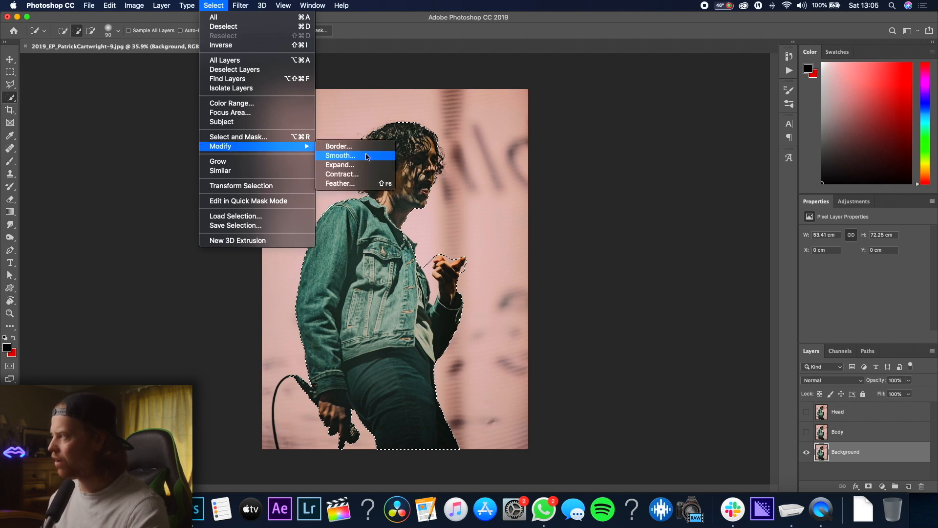
{"action": "left_click", "coordinate": [354, 167]}
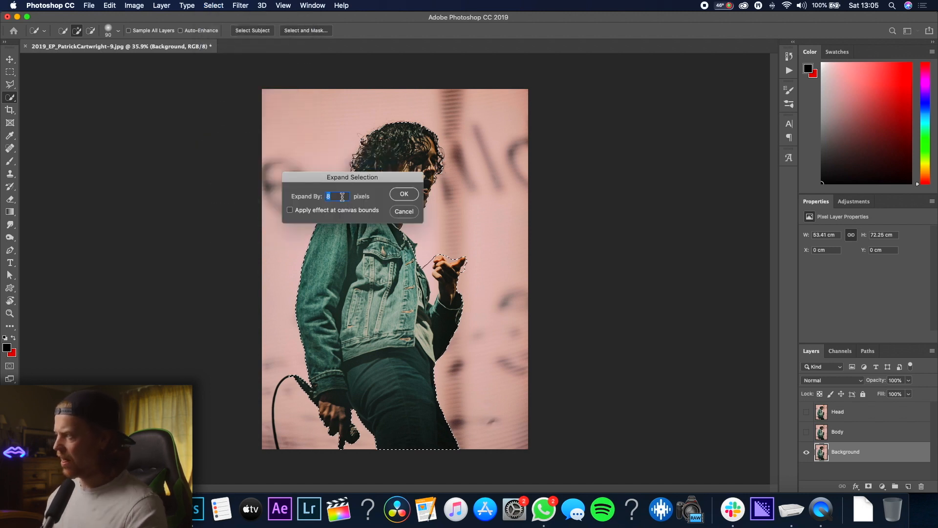
{"action": "left_click", "coordinate": [404, 194]}
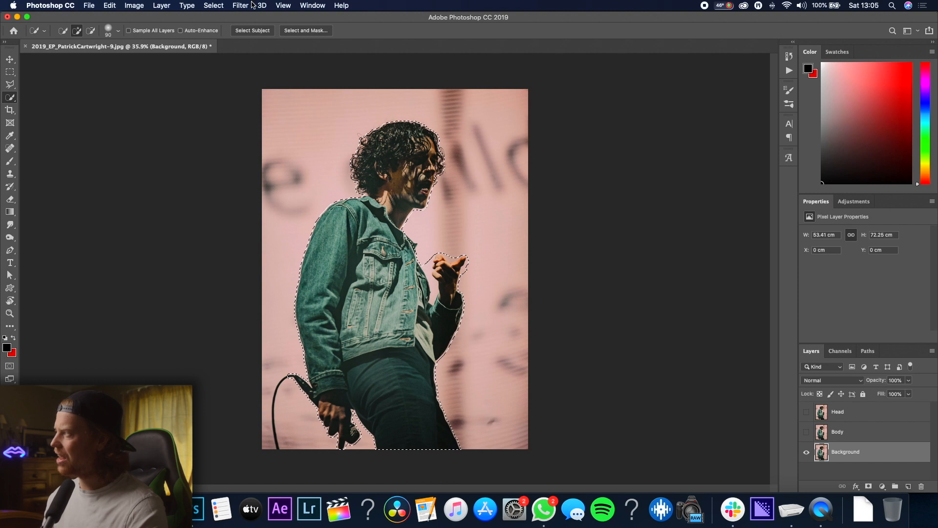
Expand the selection once more to give a wider margin around the singer
{"action": "left_click", "coordinate": [223, 5]}
{"action": "mouse_move", "coordinate": [246, 147]}
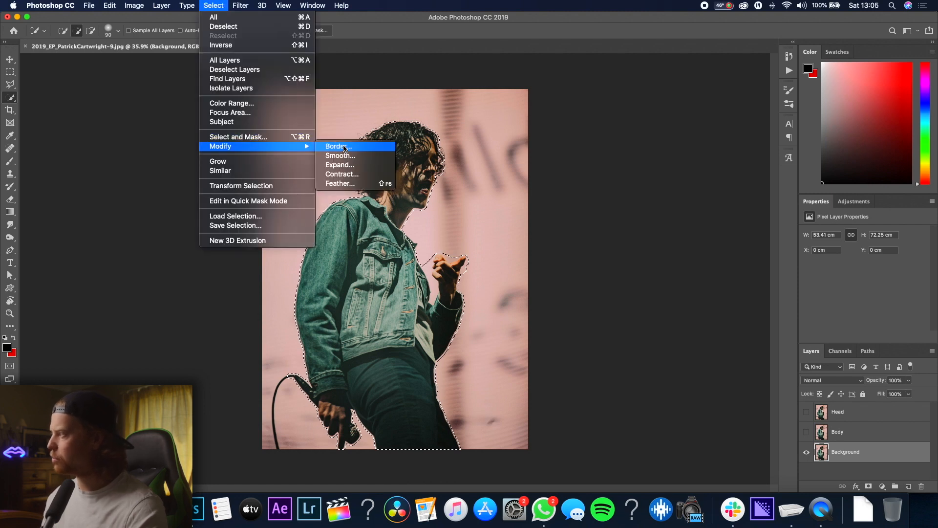
{"action": "left_click", "coordinate": [341, 164]}
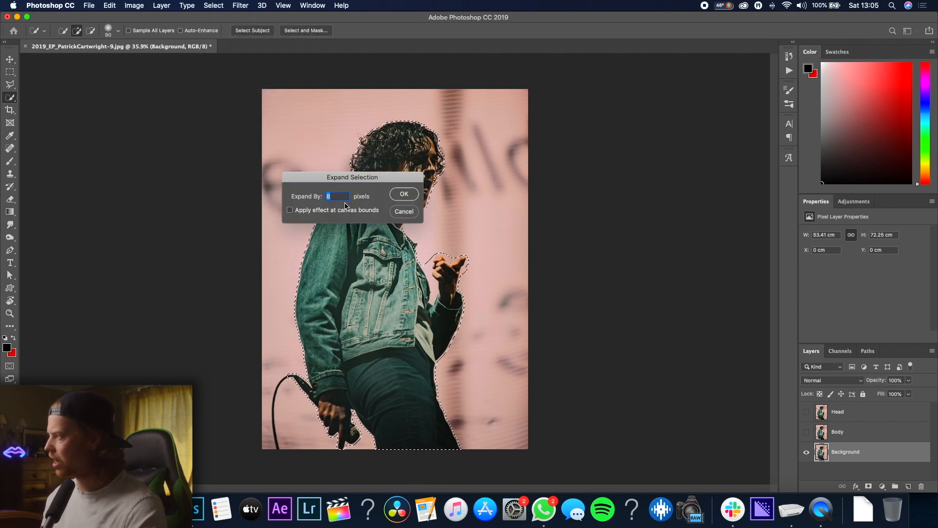
{"action": "type", "text": "2"}
{"action": "key", "text": "Return"}
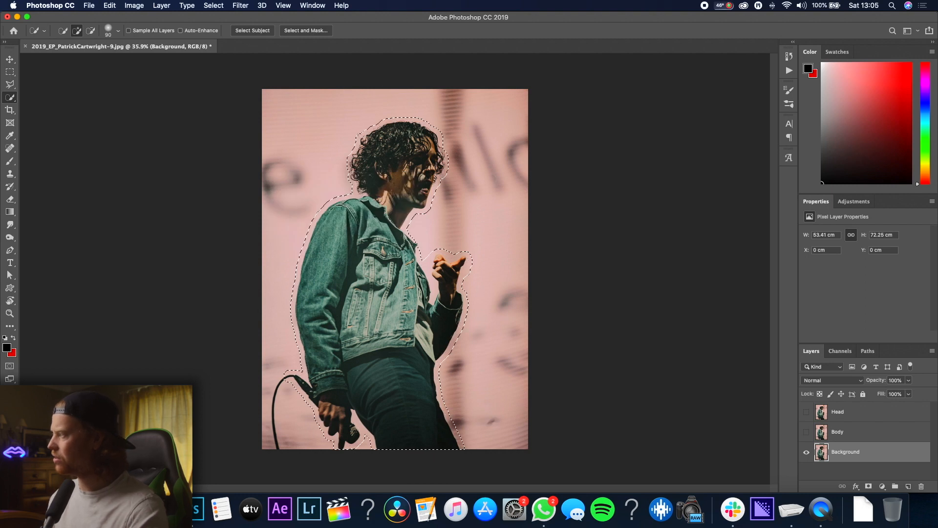
Convert the Background layer to a smart object and then rasterize it
{"action": "right_click", "coordinate": [865, 456]}
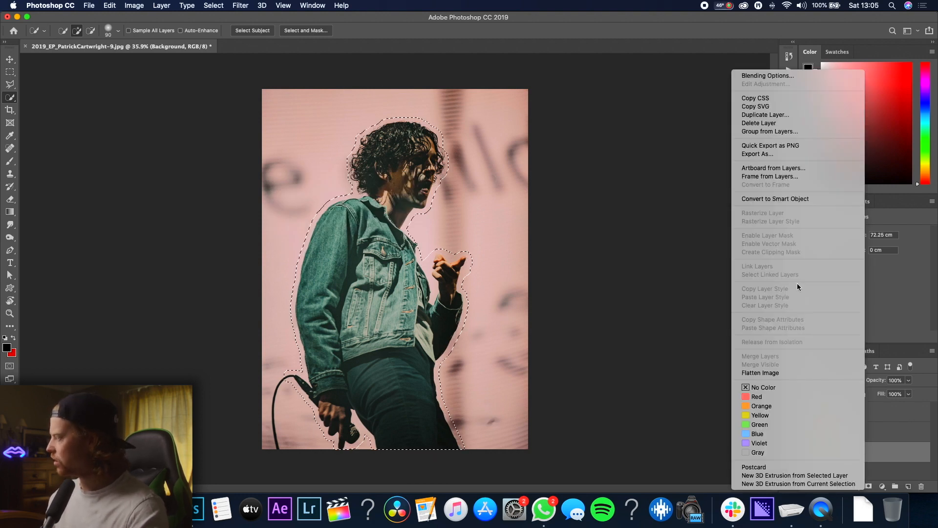
{"action": "left_click", "coordinate": [785, 199]}
{"action": "right_click", "coordinate": [871, 447]}
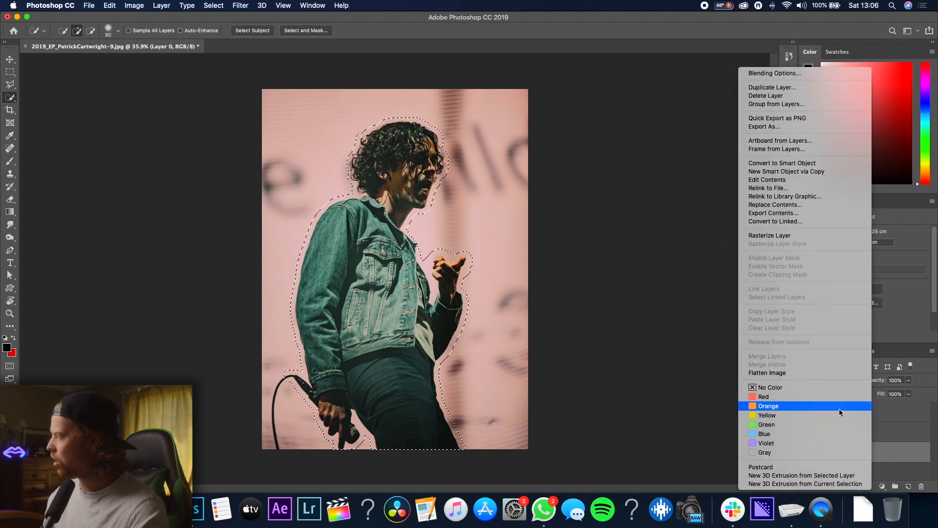
{"action": "left_click", "coordinate": [801, 237]}
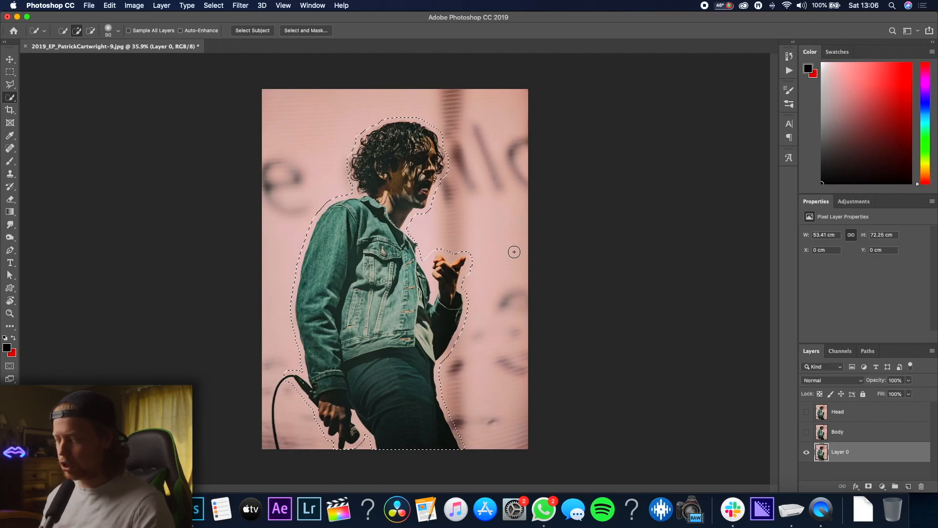
Fill the selection with Content-Aware fill at 100% opacity, then deselect
{"action": "key", "text": "shift+BackSpace"}
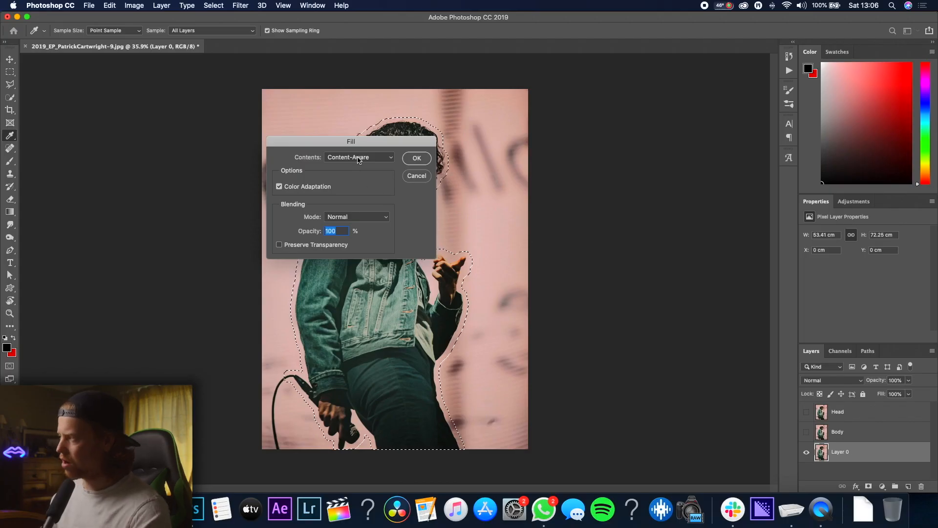
{"action": "left_click", "coordinate": [358, 159]}
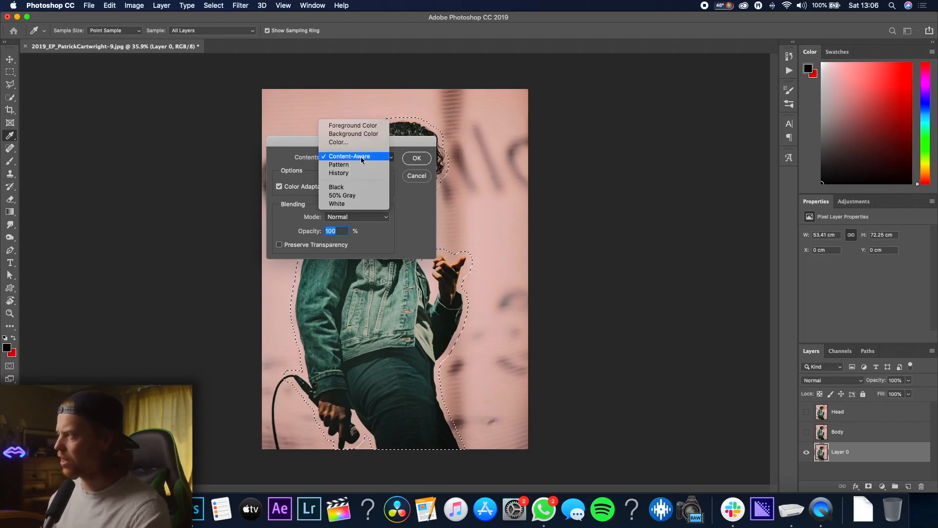
{"action": "left_click", "coordinate": [358, 158]}
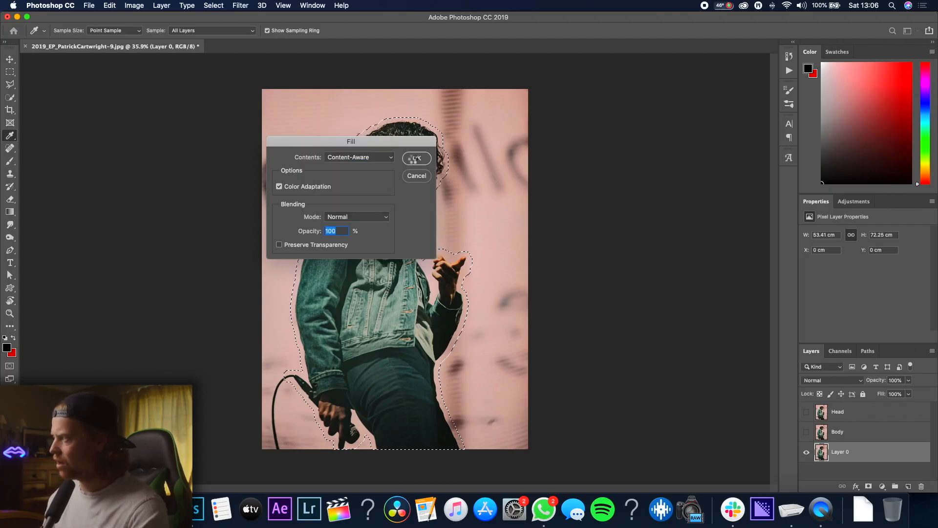
{"action": "left_click", "coordinate": [413, 159]}
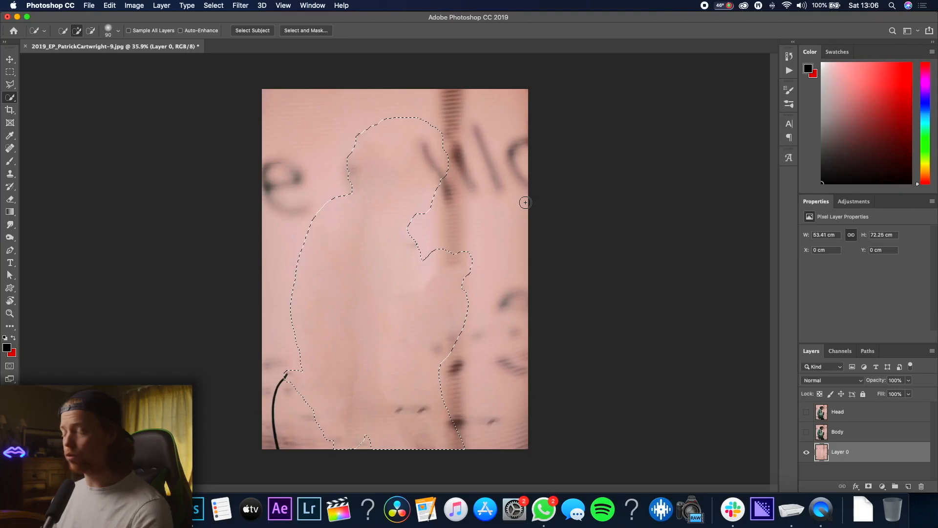
{"action": "key", "text": "super+d"}
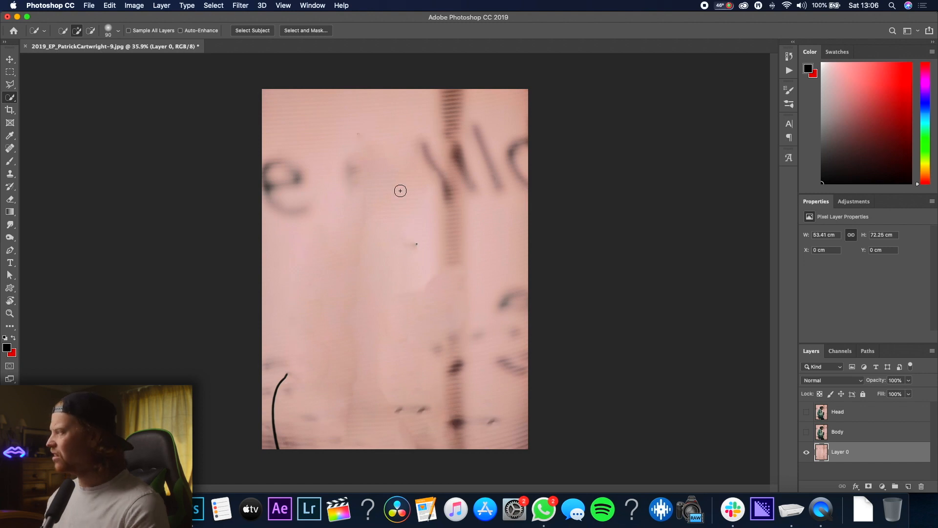
Clone-stamp over the leftover blemish in the upper background where the head was removed
{"action": "scroll", "coordinate": [400, 192], "scroll_direction": "up", "scroll_amount": 3}
{"action": "scroll", "coordinate": [400, 190], "scroll_direction": "down", "scroll_amount": 5}
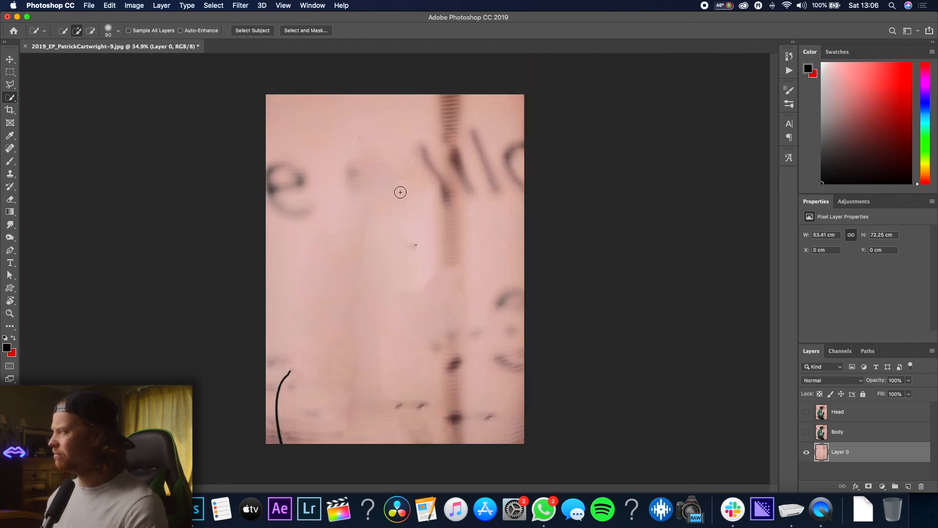
{"action": "scroll", "coordinate": [388, 178], "scroll_direction": "up", "scroll_amount": 3}
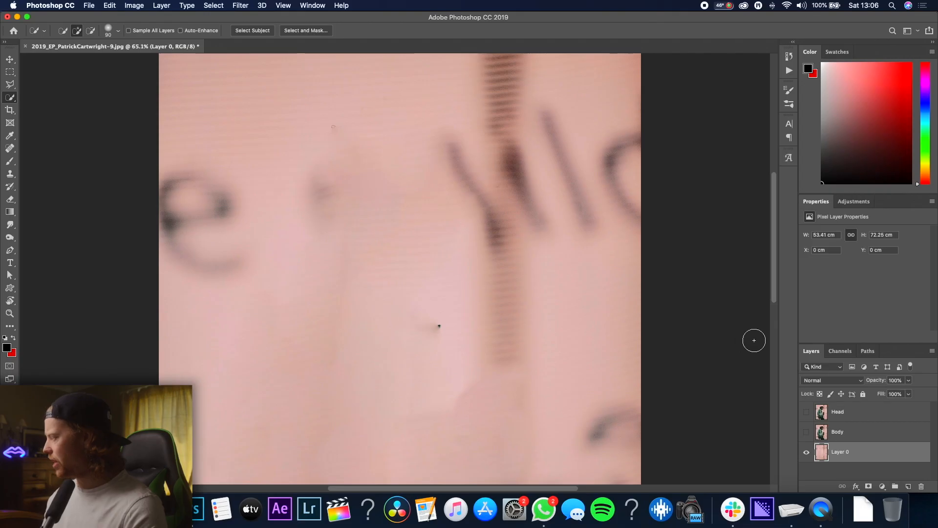
{"action": "key", "text": "s"}
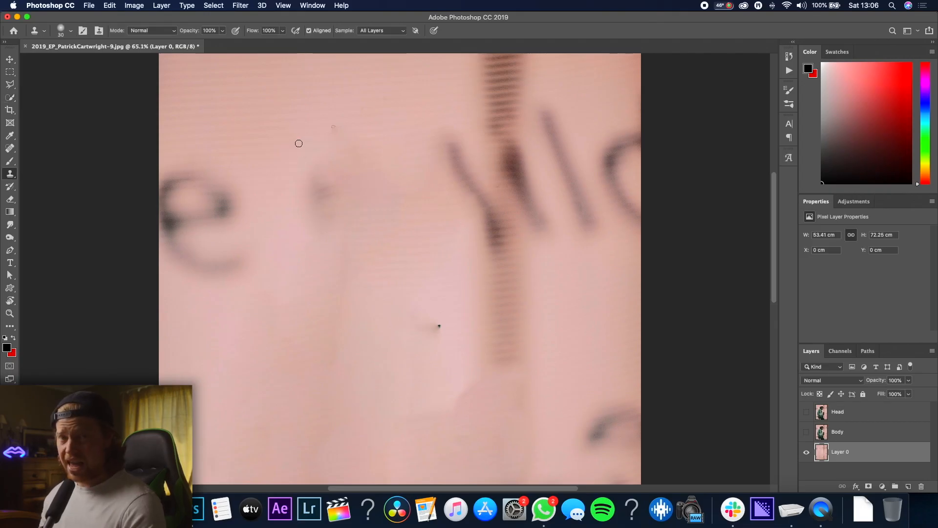
{"action": "scroll", "coordinate": [258, 118], "scroll_direction": "up", "scroll_amount": 2}
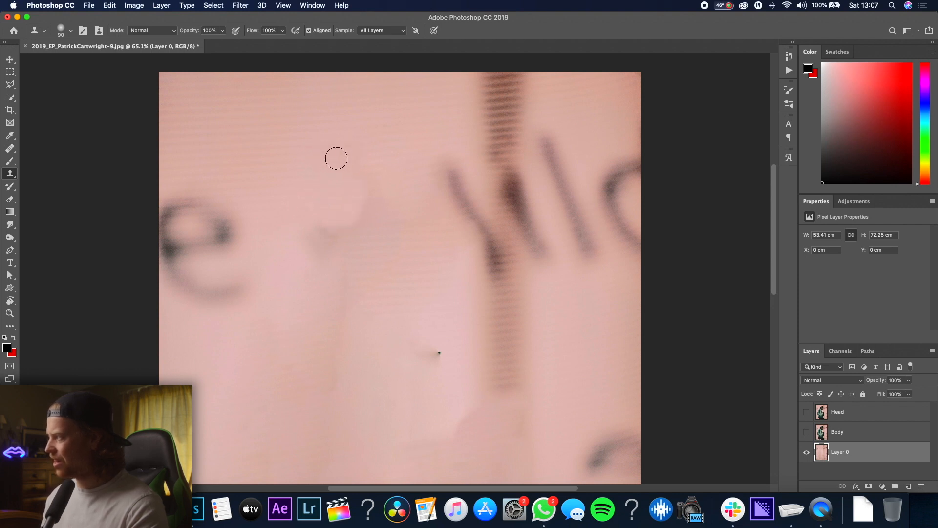
{"action": "mouse_move", "coordinate": [374, 184]}
{"action": "left_mouse_down"}
{"action": "mouse_move", "coordinate": [363, 202]}
{"action": "mouse_move", "coordinate": [308, 228]}
{"action": "left_mouse_up"}
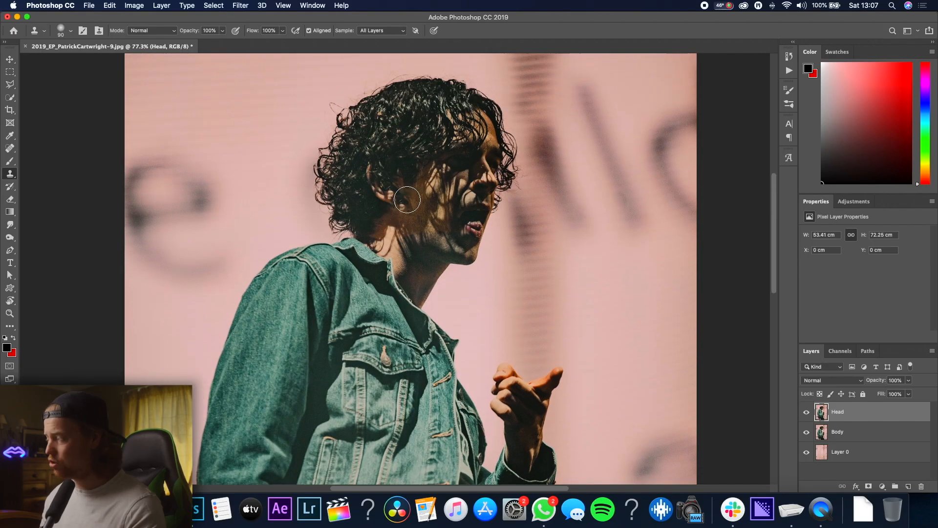
Quick-select the singer's head on the Head layer, refining the selection along the neck and collar edge
{"action": "key", "text": "w"}
{"action": "left_click_drag", "start_coordinate": [408, 210], "coordinate": [422, 242]}
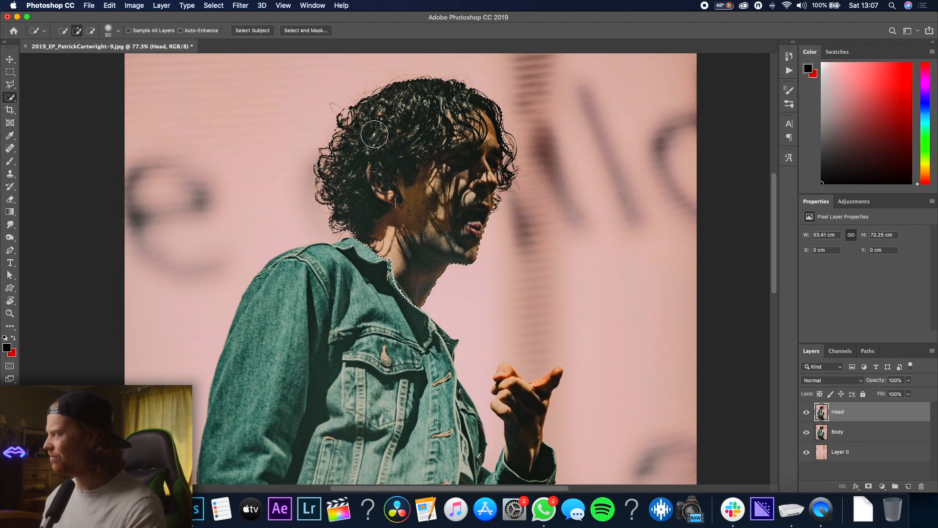
{"action": "scroll", "coordinate": [416, 292], "scroll_direction": "up", "scroll_amount": 5}
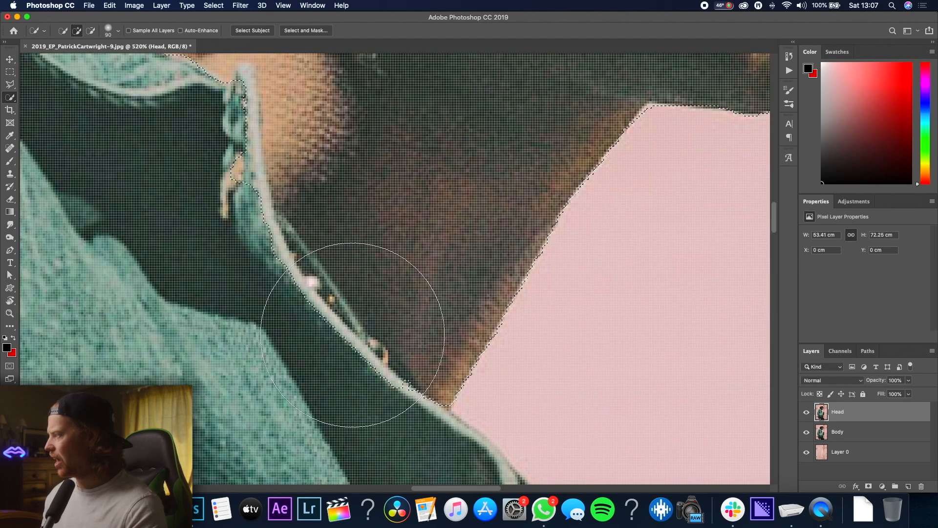
{"action": "scroll", "coordinate": [353, 335], "scroll_direction": "down", "scroll_amount": 4}
{"action": "mouse_move", "coordinate": [330, 387]}
{"action": "left_mouse_down"}
{"action": "mouse_move", "coordinate": [283, 298]}
{"action": "mouse_move", "coordinate": [266, 281]}
{"action": "mouse_move", "coordinate": [261, 288]}
{"action": "mouse_move", "coordinate": [235, 247]}
{"action": "mouse_move", "coordinate": [238, 189]}
{"action": "mouse_move", "coordinate": [238, 202]}
{"action": "left_mouse_up"}
{"action": "scroll", "coordinate": [305, 195], "scroll_direction": "up", "scroll_amount": 1}
{"action": "scroll", "coordinate": [305, 196], "scroll_direction": "up", "scroll_amount": 5}
{"action": "mouse_move", "coordinate": [320, 201]}
{"action": "left_mouse_down"}
{"action": "mouse_move", "coordinate": [294, 228]}
{"action": "mouse_move", "coordinate": [234, 201]}
{"action": "left_mouse_up"}
{"action": "mouse_move", "coordinate": [115, 308]}
{"action": "left_mouse_down"}
{"action": "mouse_move", "coordinate": [126, 276]}
{"action": "mouse_move", "coordinate": [103, 280]}
{"action": "left_mouse_up"}
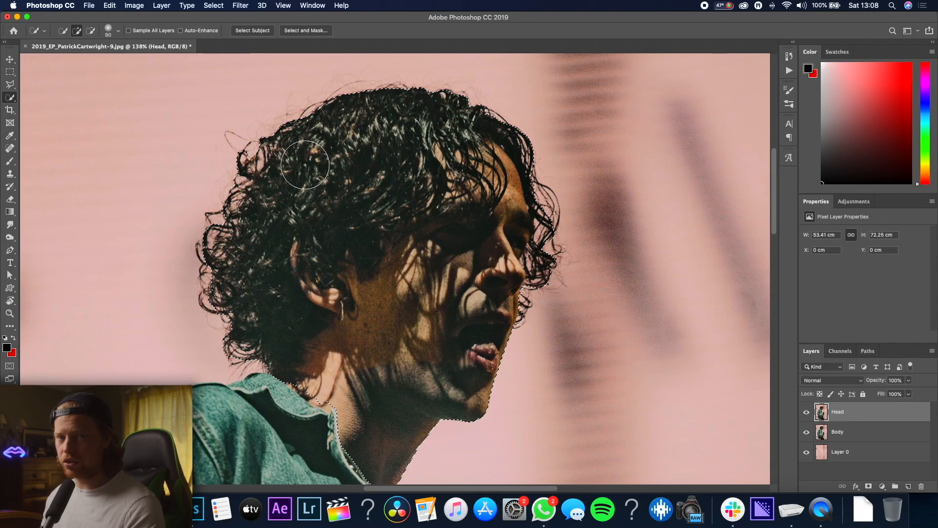
In Select and Mask, brush the hair edges with the Refine Edge Brush and apply the result as a layer mask
{"action": "left_click", "coordinate": [309, 33]}
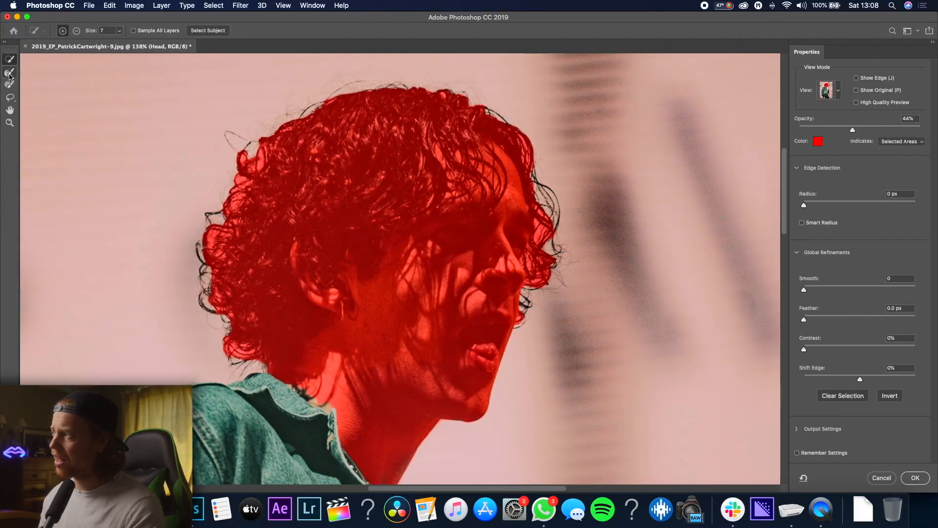
{"action": "left_click", "coordinate": [9, 76]}
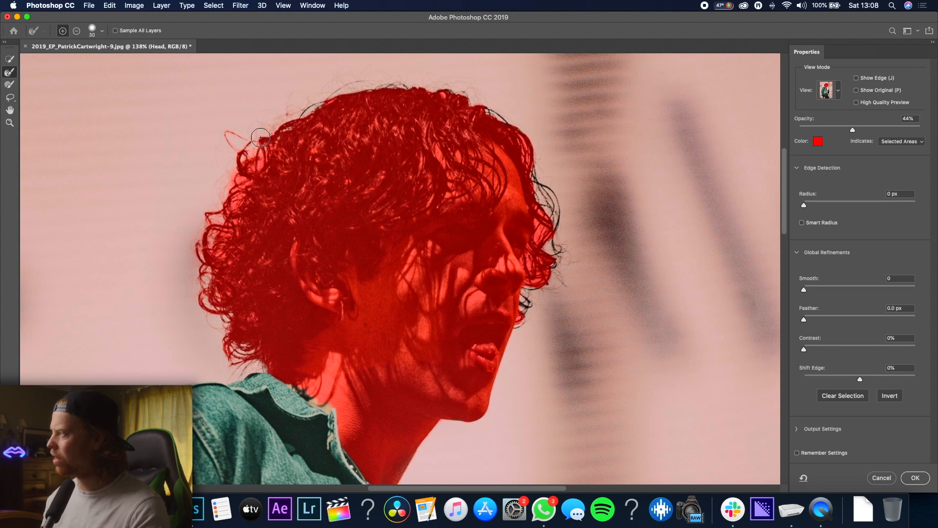
{"action": "mouse_move", "coordinate": [375, 74]}
{"action": "left_mouse_down"}
{"action": "mouse_move", "coordinate": [301, 78]}
{"action": "mouse_move", "coordinate": [299, 107]}
{"action": "left_mouse_up"}
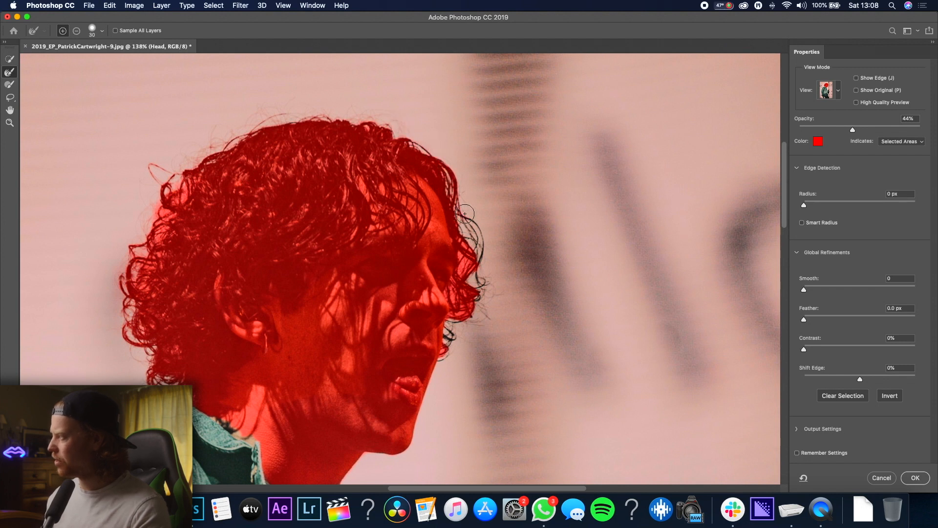
{"action": "key", "text": "Return"}
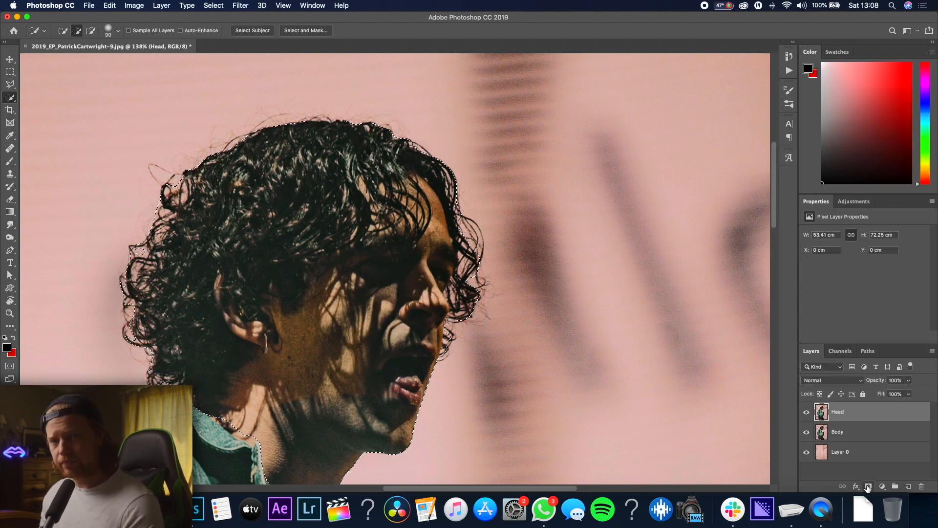
Hide the Body layer and fit the image on screen to check the masked head
{"action": "scroll", "coordinate": [504, 312], "scroll_direction": "down", "scroll_amount": 2}
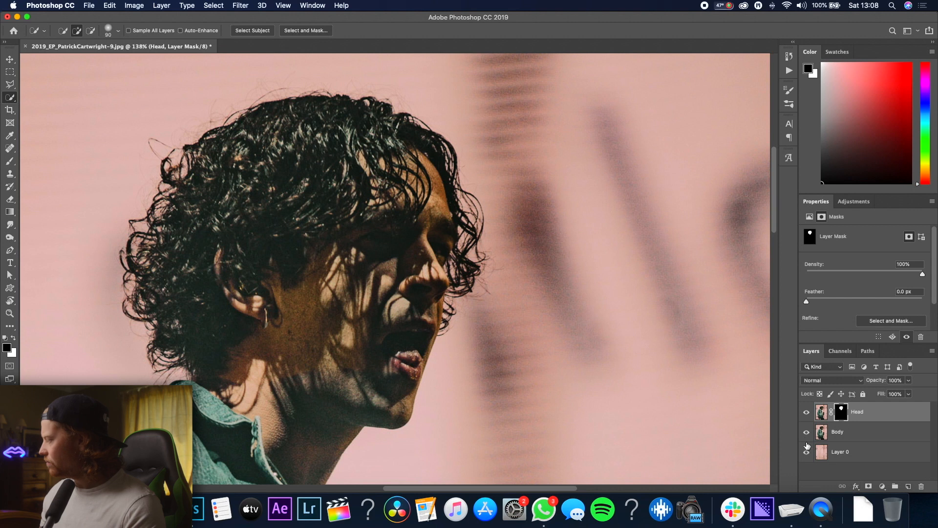
{"action": "left_click", "coordinate": [806, 432]}
{"action": "scroll", "coordinate": [448, 342], "scroll_direction": "down", "scroll_amount": 1}
{"action": "scroll", "coordinate": [349, 324], "scroll_direction": "down", "scroll_amount": 4}
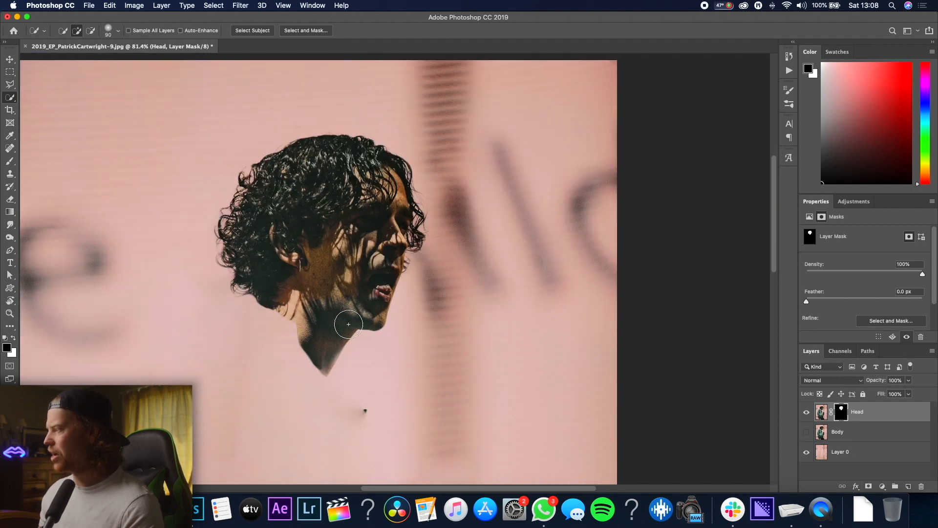
{"action": "scroll", "coordinate": [342, 325], "scroll_direction": "up", "scroll_amount": 2}
{"action": "key", "text": "super+0"}
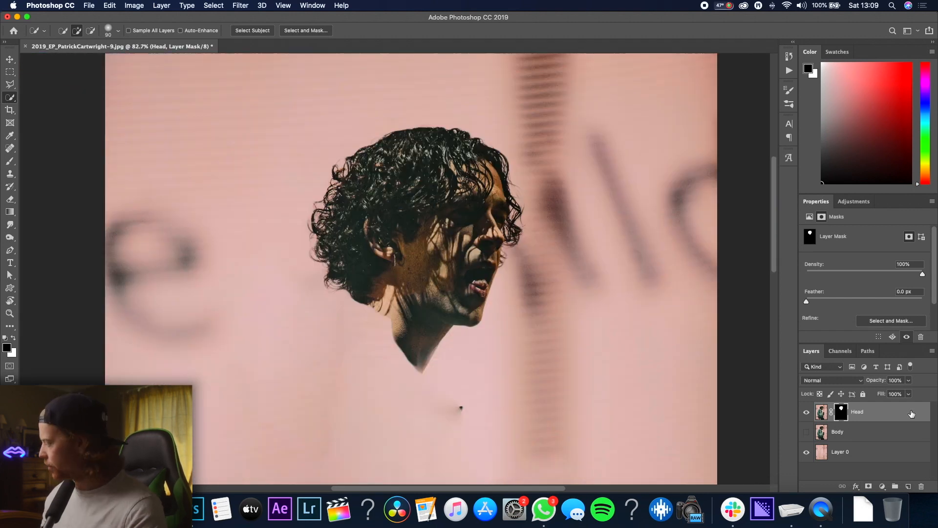
Convert the masked Head layer into a smart object
{"action": "right_click", "coordinate": [902, 411]}
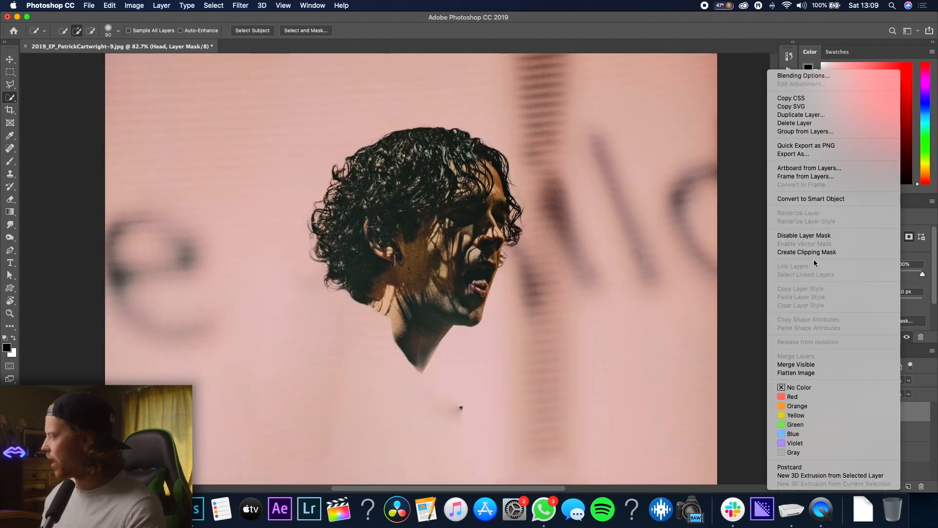
{"action": "left_click", "coordinate": [818, 200]}
{"action": "right_click", "coordinate": [877, 415]}
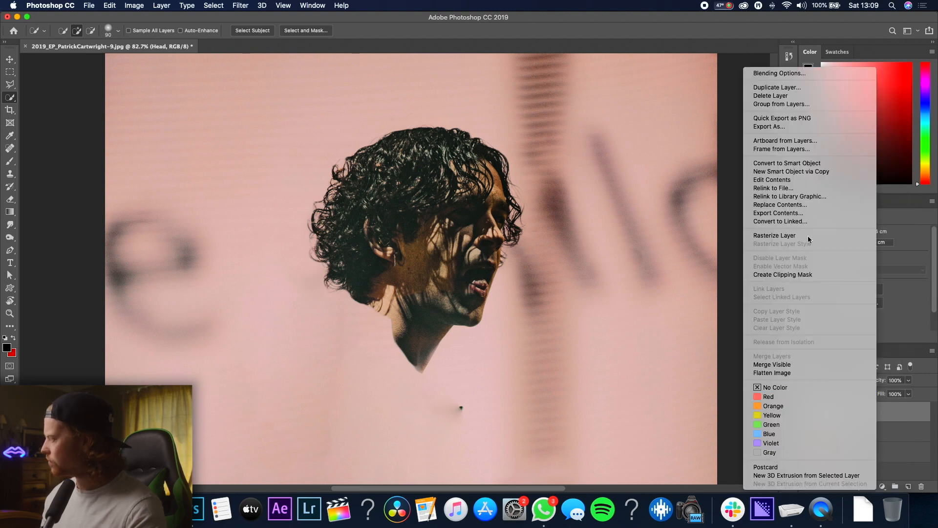
{"action": "left_click", "coordinate": [900, 416]}
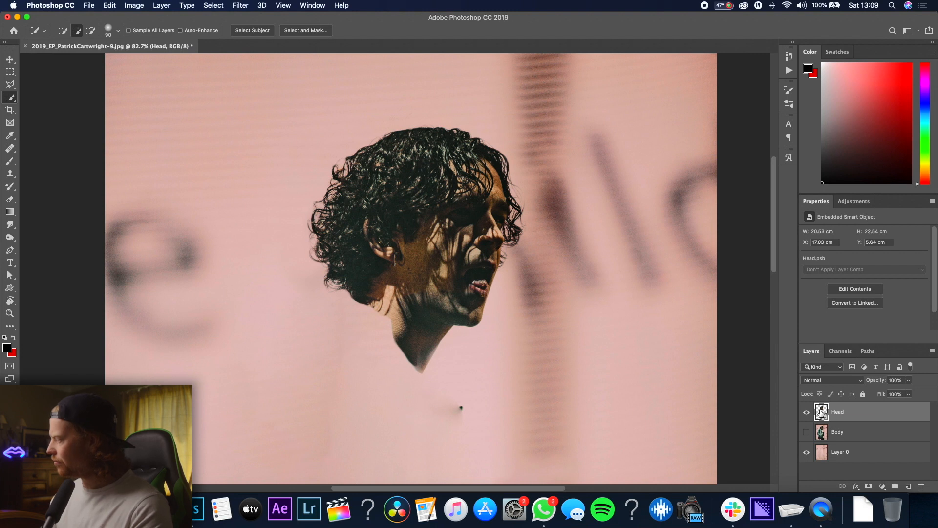
Load the Head layer's pixels as a selection, then show and select the Body layer
{"action": "right_click", "coordinate": [821, 411]}
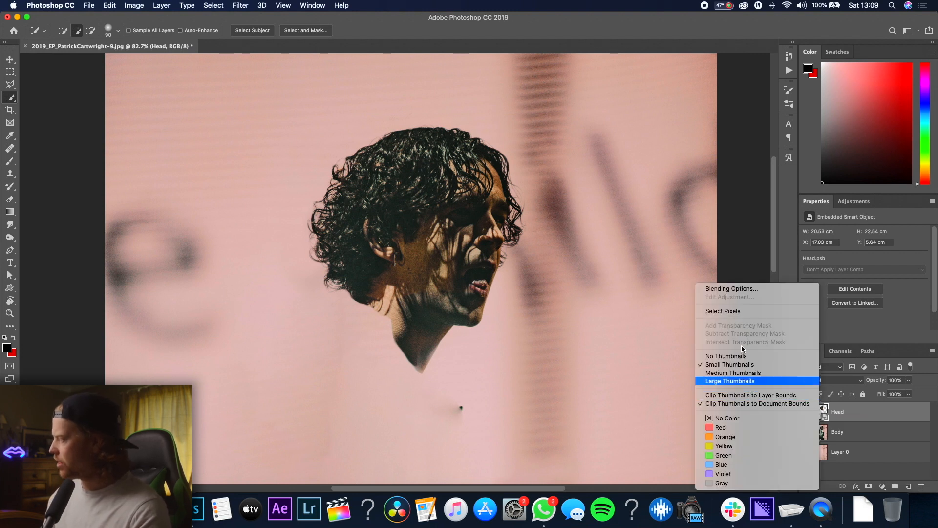
{"action": "left_click", "coordinate": [733, 312]}
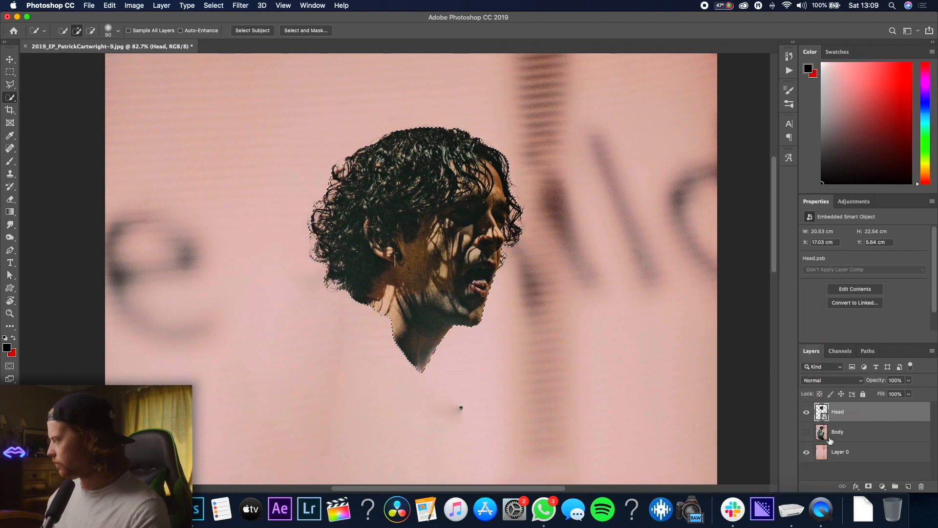
{"action": "left_click", "coordinate": [807, 432]}
{"action": "left_click", "coordinate": [819, 433]}
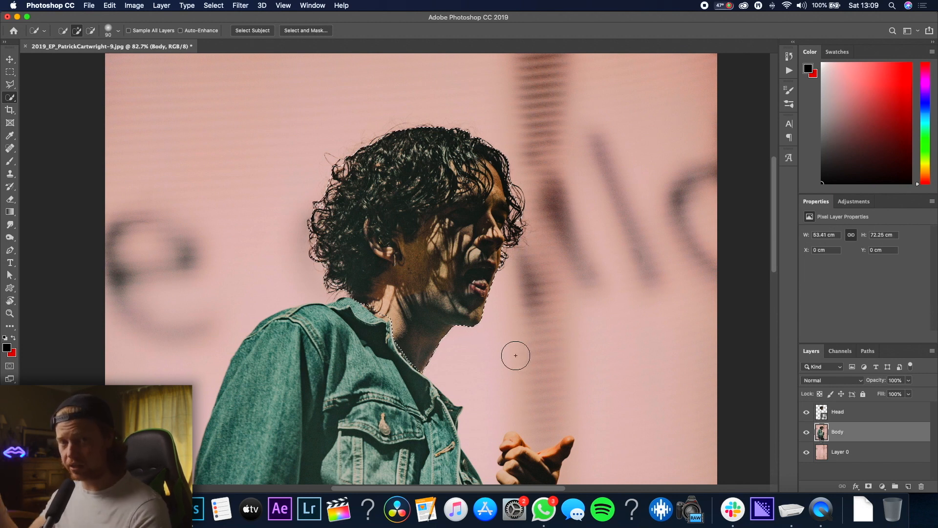
{"action": "left_click", "coordinate": [215, 6]}
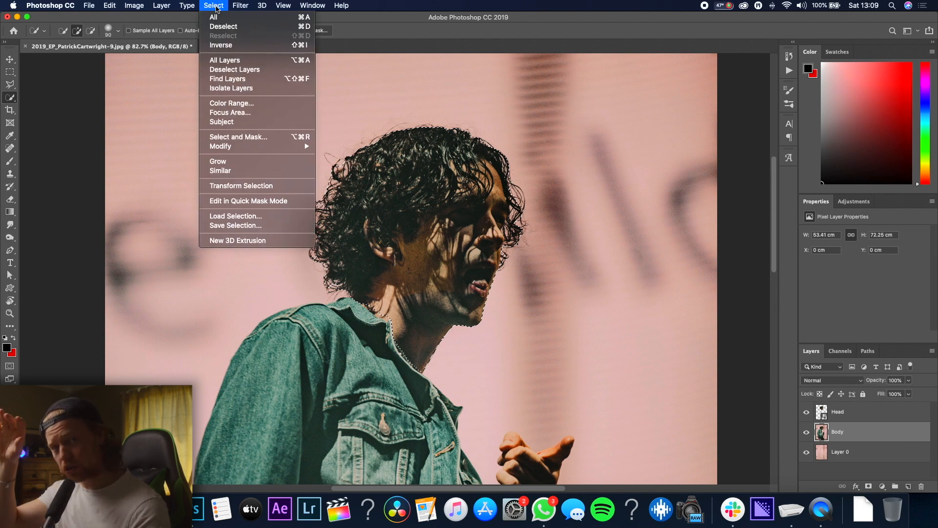
{"action": "mouse_move", "coordinate": [236, 149]}
{"action": "left_click", "coordinate": [350, 165]}
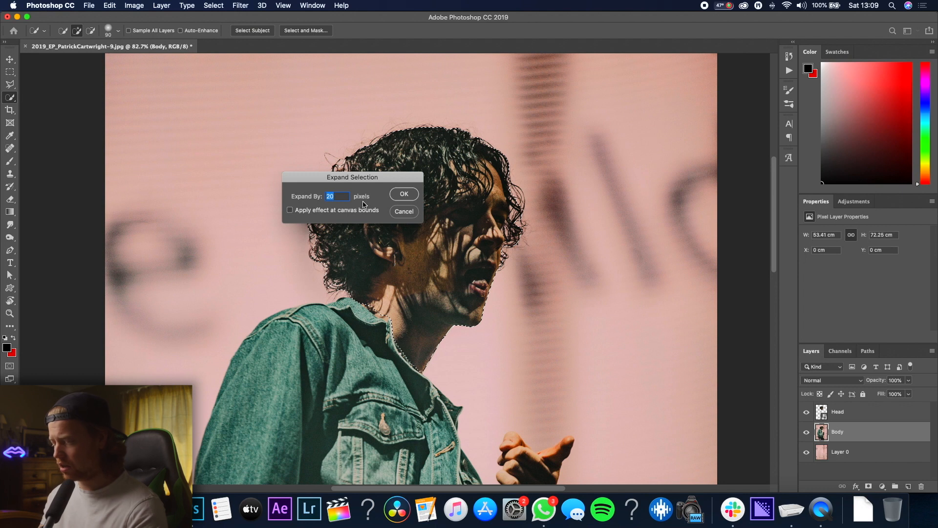
{"action": "key", "text": "Return"}
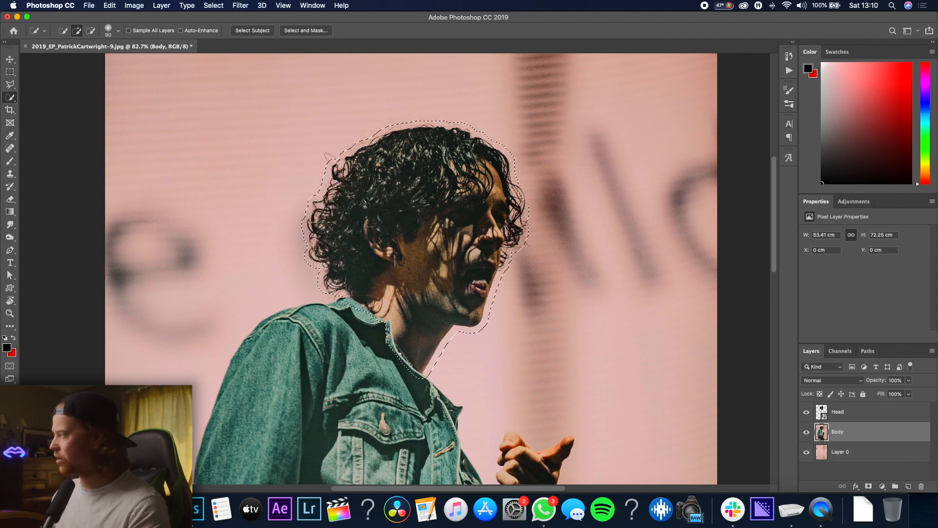
{"action": "scroll", "coordinate": [396, 356], "scroll_direction": "up", "scroll_amount": 5}
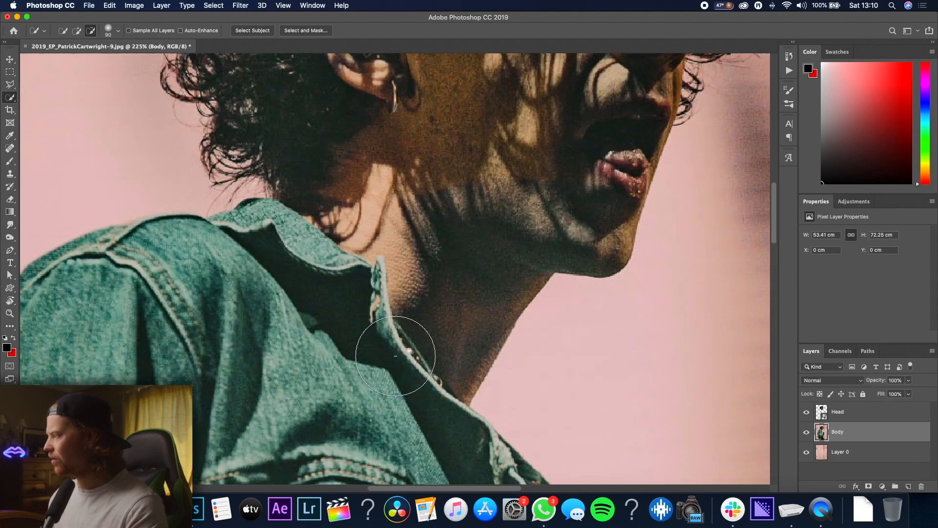
{"action": "scroll", "coordinate": [396, 355], "scroll_direction": "down", "scroll_amount": 2}
{"action": "key", "text": "super+z"}
{"action": "scroll", "coordinate": [439, 336], "scroll_direction": "down", "scroll_amount": 2}
{"action": "right_click", "coordinate": [872, 431]}
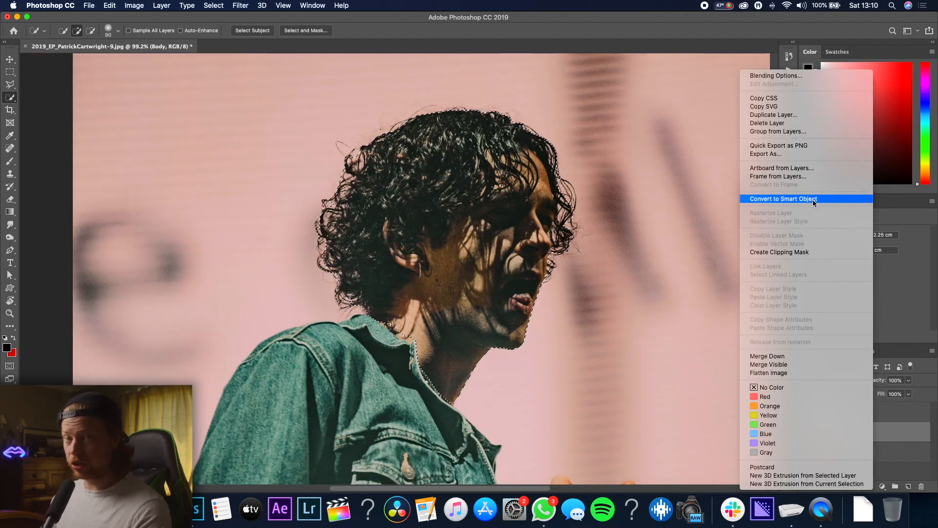
{"action": "left_click", "coordinate": [813, 199]}
{"action": "right_click", "coordinate": [884, 439]}
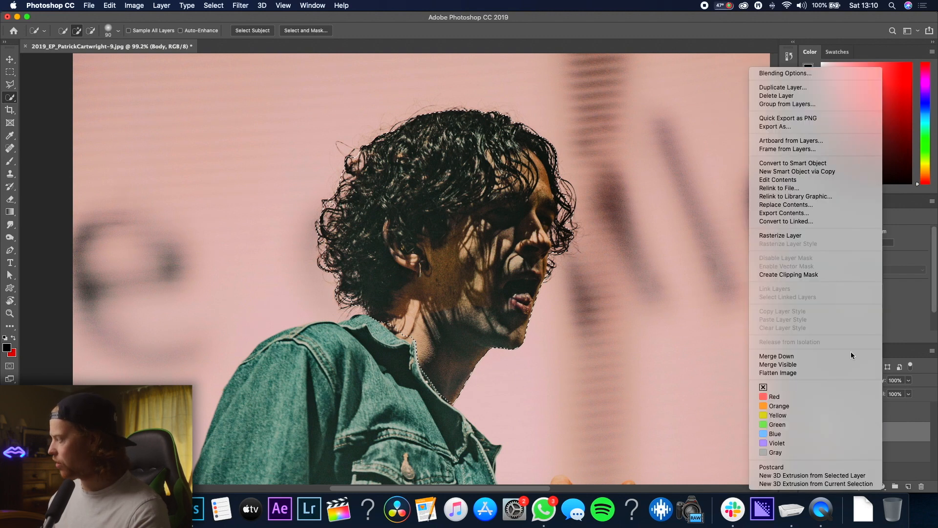
{"action": "left_click", "coordinate": [809, 233]}
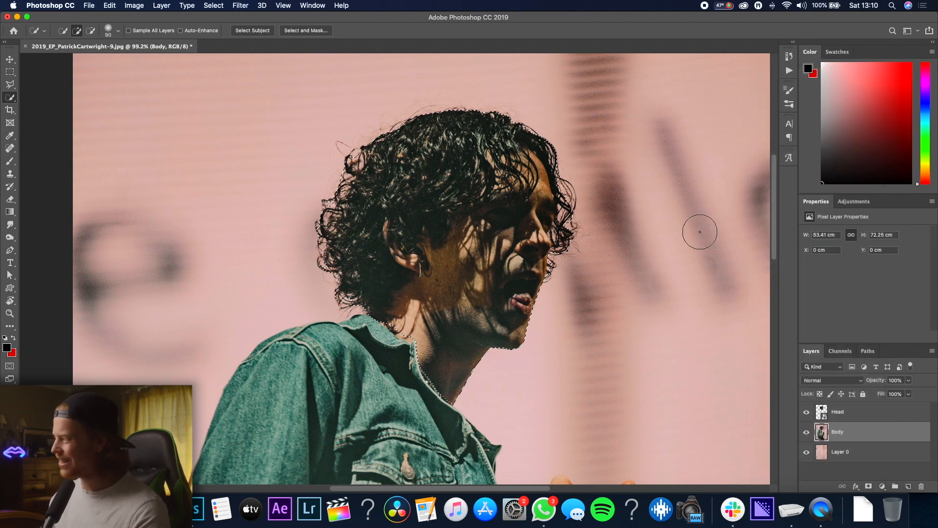
Hide the Head layer and zoom in to inspect the area where the head was removed from the Body layer
{"action": "scroll", "coordinate": [452, 285], "scroll_direction": "down", "scroll_amount": 5}
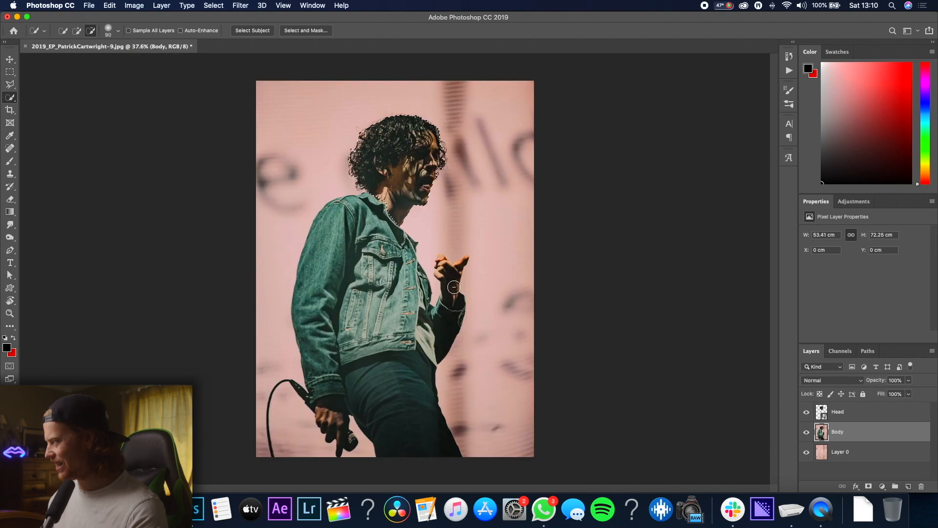
{"action": "scroll", "coordinate": [453, 286], "scroll_direction": "up", "scroll_amount": 5}
{"action": "scroll", "coordinate": [453, 287], "scroll_direction": "up", "scroll_amount": 8}
{"action": "scroll", "coordinate": [298, 216], "scroll_direction": "down", "scroll_amount": 3}
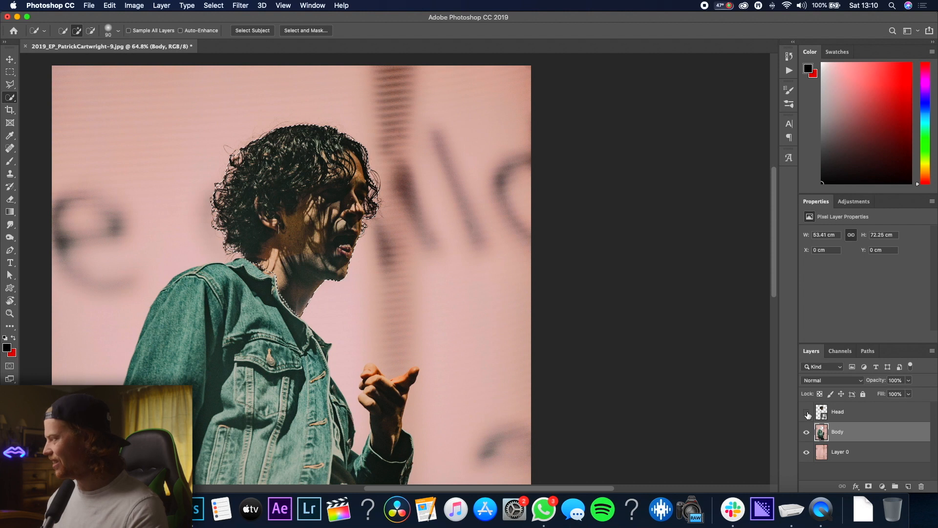
{"action": "left_click", "coordinate": [806, 413]}
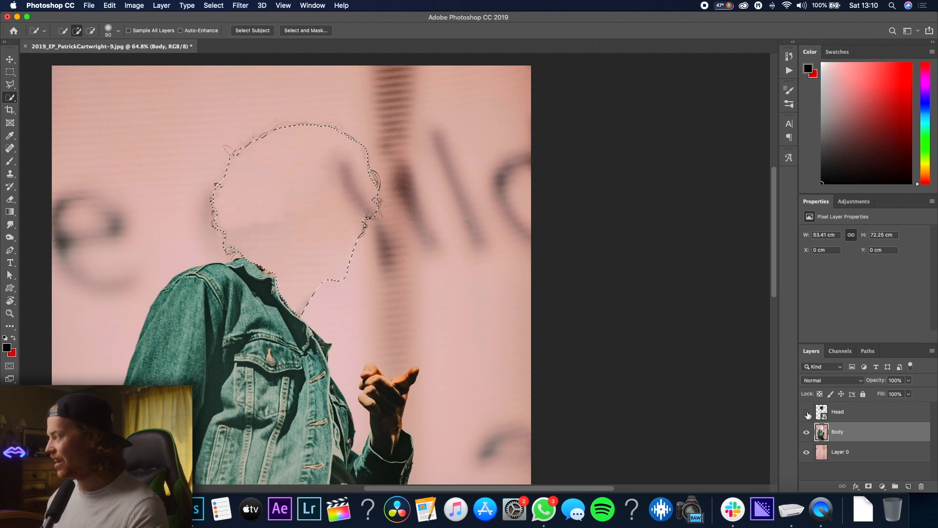
{"action": "left_click", "coordinate": [807, 413]}
{"action": "left_click", "coordinate": [807, 413]}
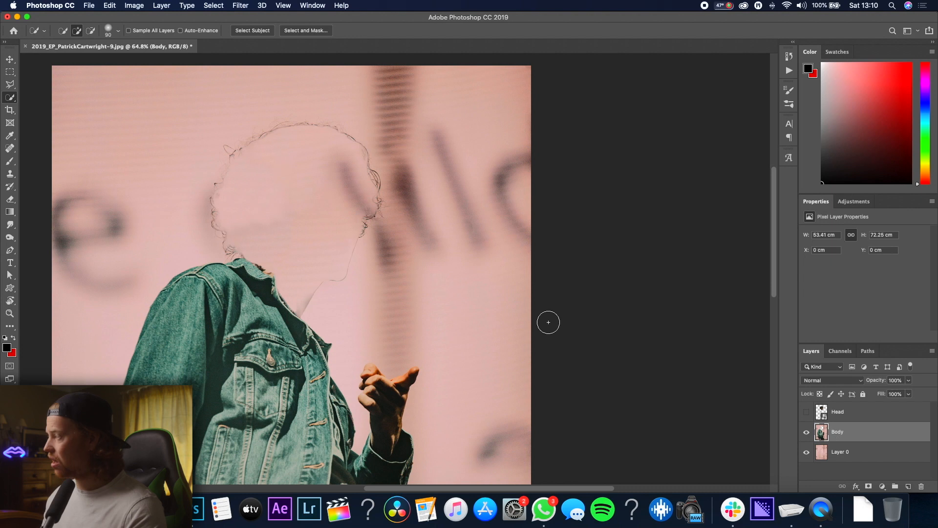
{"action": "scroll", "coordinate": [298, 223], "scroll_direction": "down", "scroll_amount": 3}
{"action": "scroll", "coordinate": [444, 193], "scroll_direction": "up", "scroll_amount": 5}
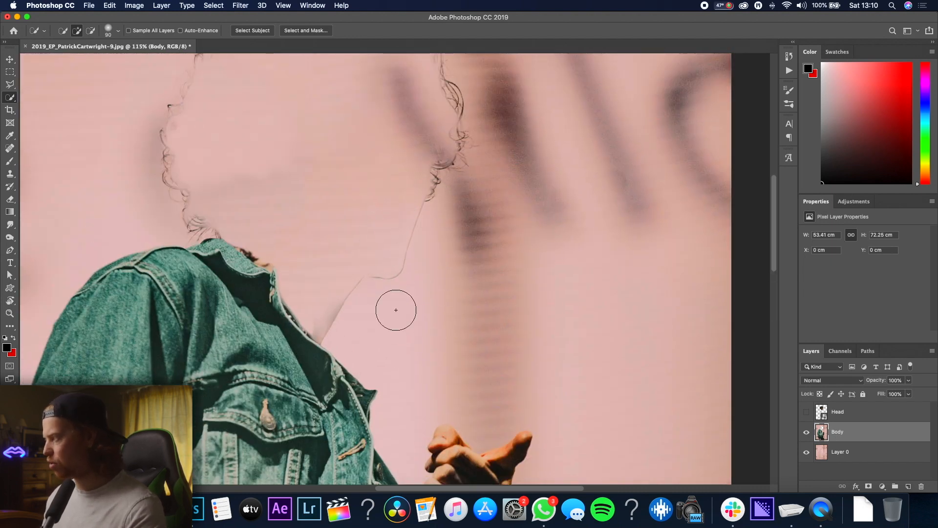
{"action": "scroll", "coordinate": [392, 307], "scroll_direction": "down", "scroll_amount": 3}
{"action": "scroll", "coordinate": [377, 321], "scroll_direction": "up", "scroll_amount": 5}
{"action": "scroll", "coordinate": [380, 324], "scroll_direction": "down", "scroll_amount": 2}
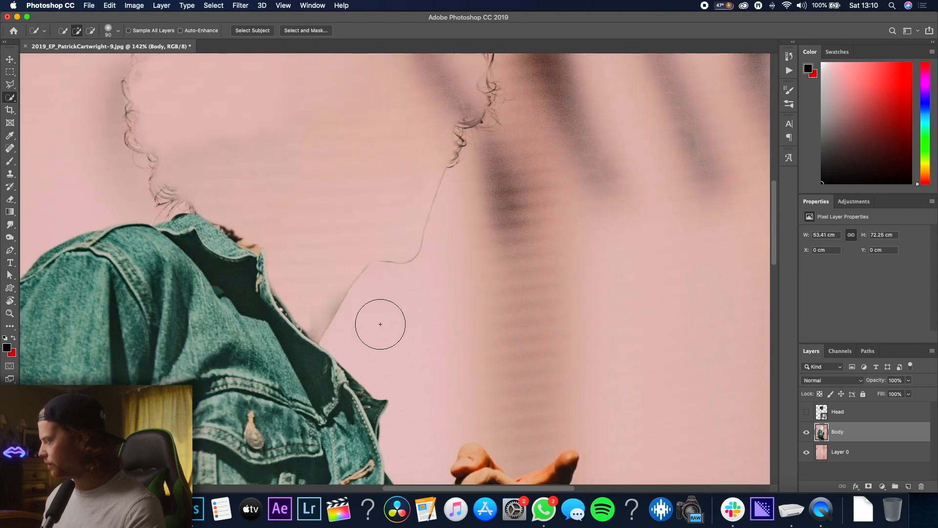
Clone-stamp over the leftover neck outline beside the removed head on the Body layer
{"action": "key", "text": "s"}
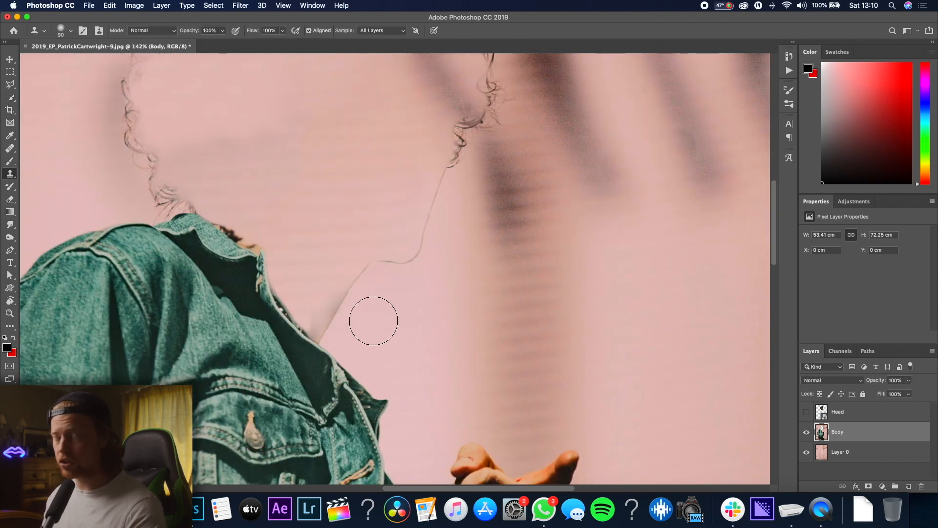
{"action": "mouse_move", "coordinate": [337, 322]}
{"action": "left_mouse_down"}
{"action": "mouse_move", "coordinate": [348, 297]}
{"action": "mouse_move", "coordinate": [329, 320]}
{"action": "mouse_move", "coordinate": [344, 308]}
{"action": "left_mouse_up"}
{"action": "left_click", "coordinate": [415, 286], "text": "alt"}
{"action": "left_click_drag", "start_coordinate": [419, 258], "coordinate": [395, 255]}
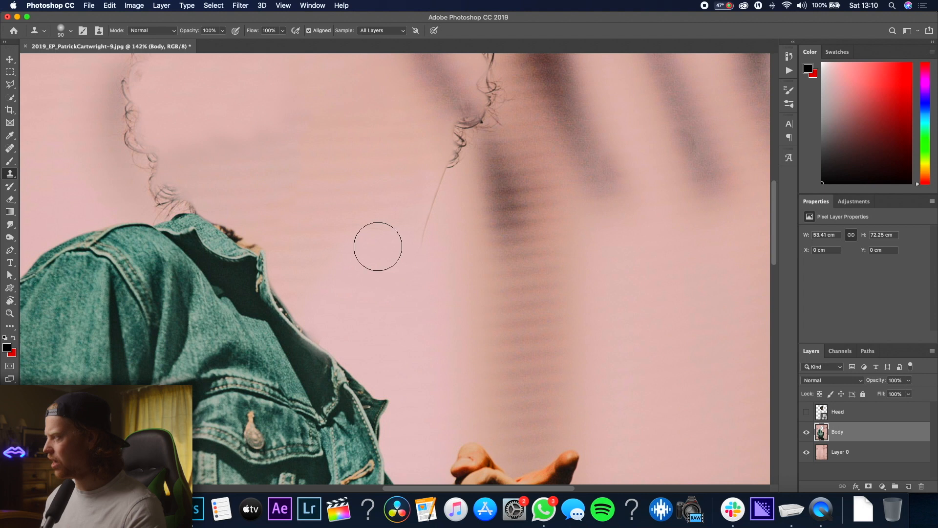
{"action": "left_click_drag", "start_coordinate": [430, 236], "coordinate": [433, 226]}
Reduce the Clone Stamp brush size and clone out the remaining hair strands around the removed head
{"action": "key", "text": "bracketleft"}
{"action": "key", "text": "bracketleft"}
{"action": "key", "text": "bracketleft"}
{"action": "scroll", "coordinate": [445, 230], "scroll_direction": "up", "scroll_amount": 3}
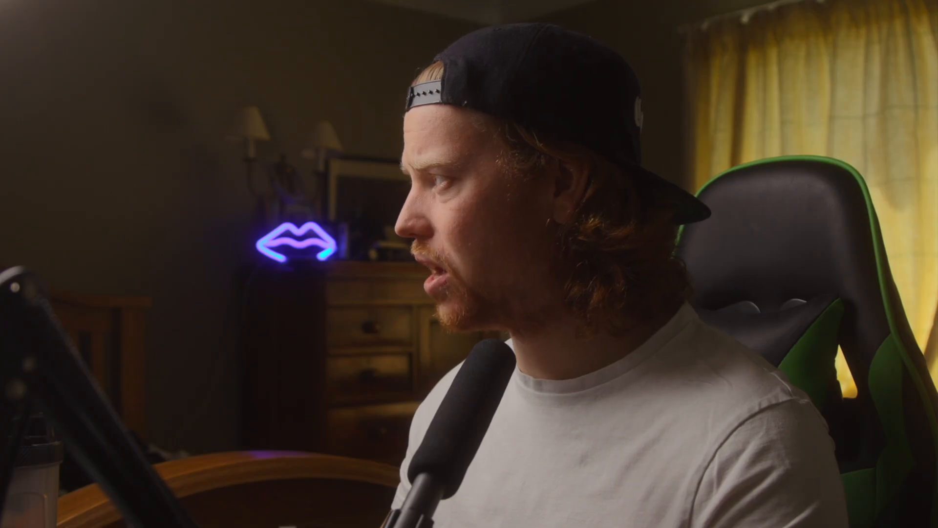
{"action": "left_click_drag", "start_coordinate": [486, 175], "coordinate": [467, 166]}
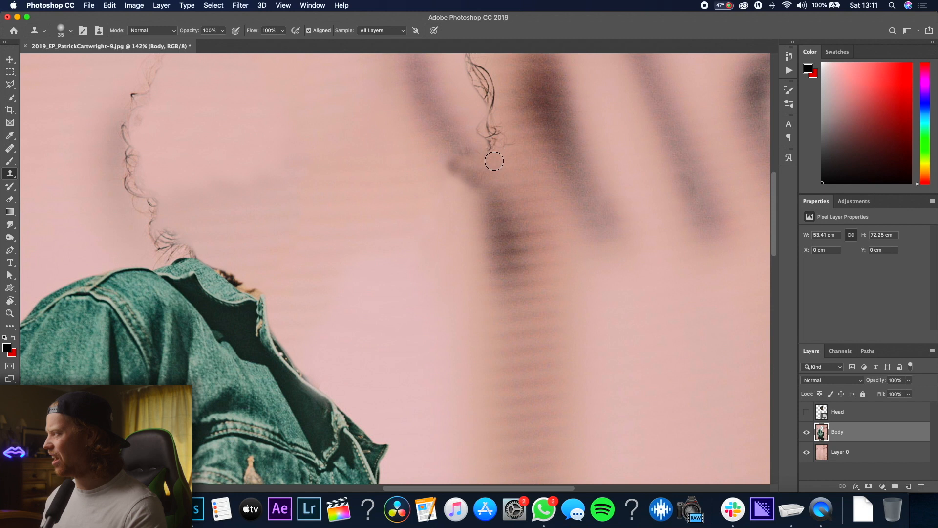
{"action": "scroll", "coordinate": [494, 162], "scroll_direction": "up", "scroll_amount": 3}
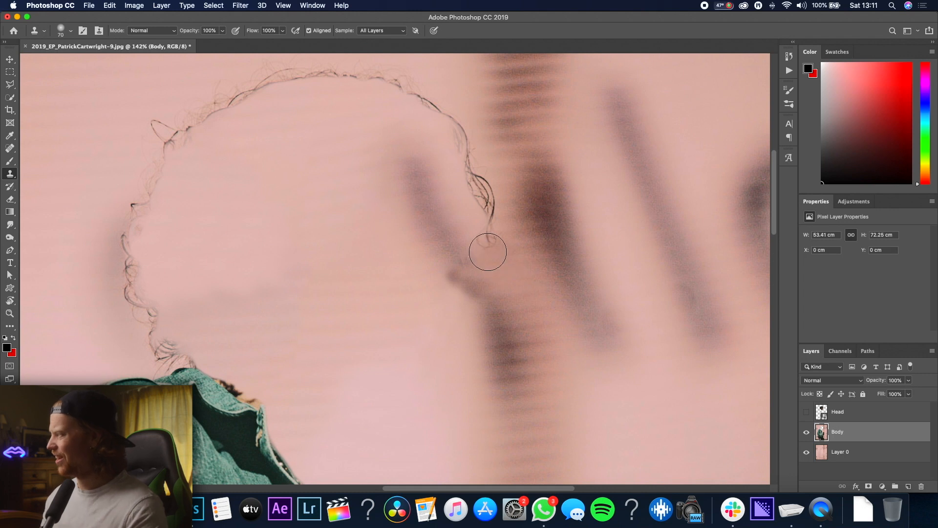
{"action": "mouse_move", "coordinate": [470, 256]}
{"action": "left_mouse_down"}
{"action": "mouse_move", "coordinate": [478, 234]}
{"action": "mouse_move", "coordinate": [490, 237]}
{"action": "left_mouse_up"}
{"action": "scroll", "coordinate": [495, 211], "scroll_direction": "up", "scroll_amount": 1}
{"action": "left_click", "coordinate": [510, 182], "text": "alt"}
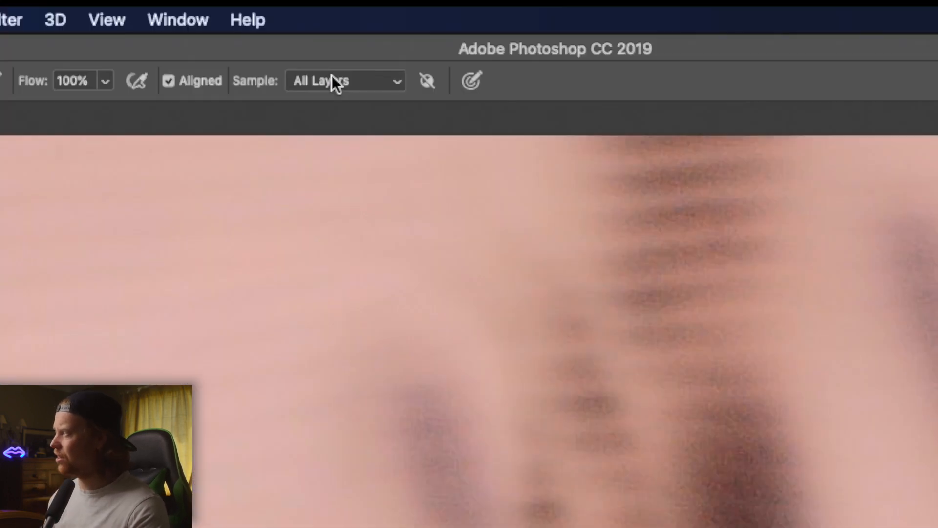
{"action": "left_click", "coordinate": [388, 30]}
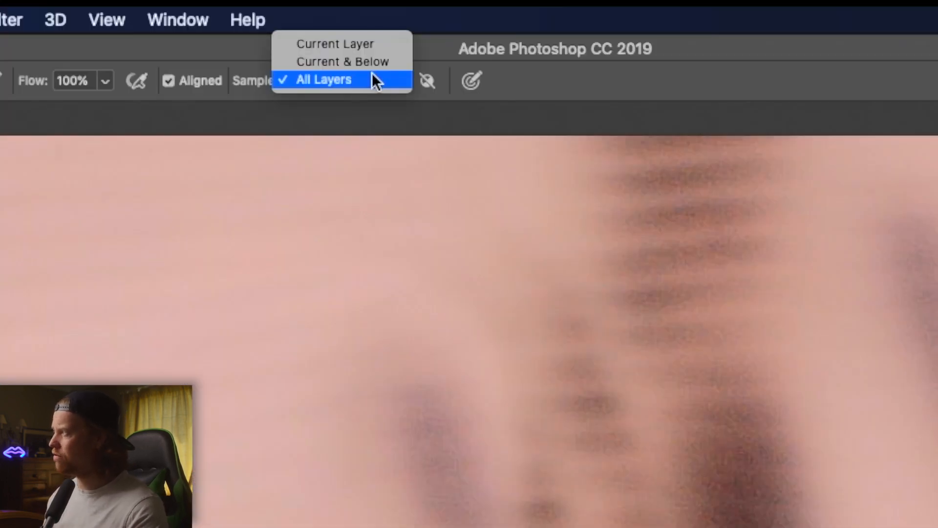
{"action": "left_click", "coordinate": [372, 74]}
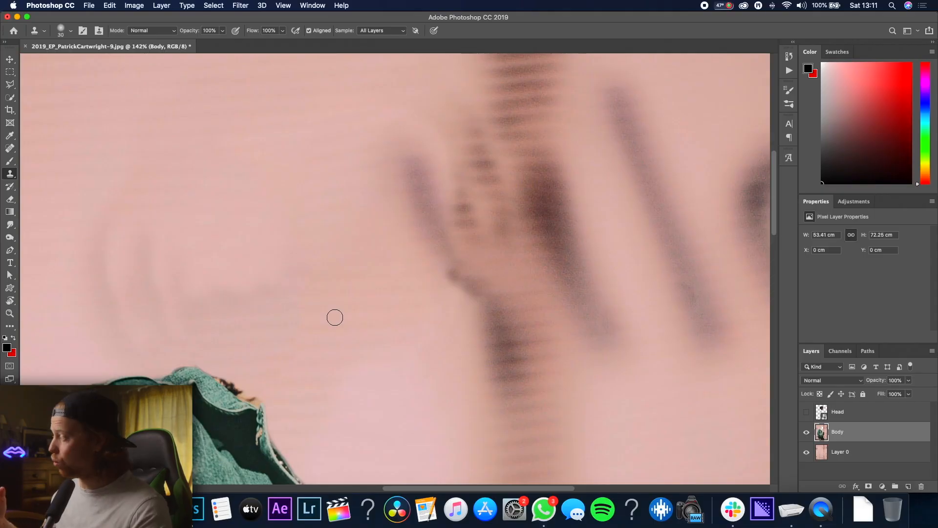
{"action": "scroll", "coordinate": [331, 316], "scroll_direction": "up", "scroll_amount": 10}
{"action": "scroll", "coordinate": [347, 324], "scroll_direction": "down", "scroll_amount": 12}
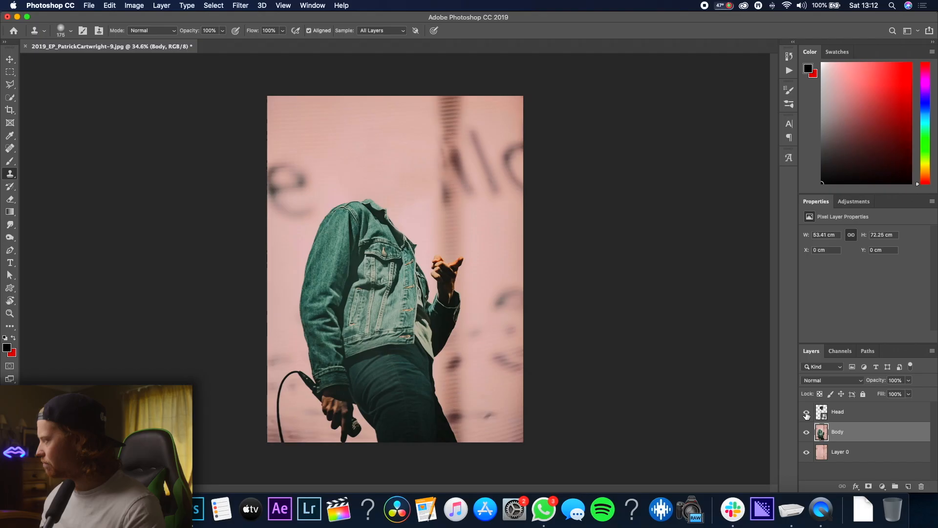
Show and select the Head layer, then free-transform it, nudging and rotating it 1.25° to line up with the neck
{"action": "left_click", "coordinate": [806, 413]}
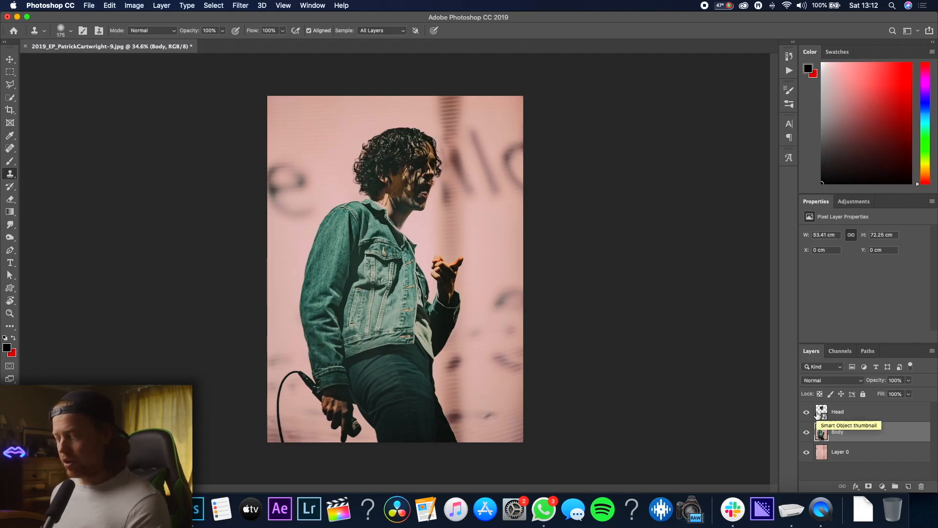
{"action": "left_click", "coordinate": [856, 412]}
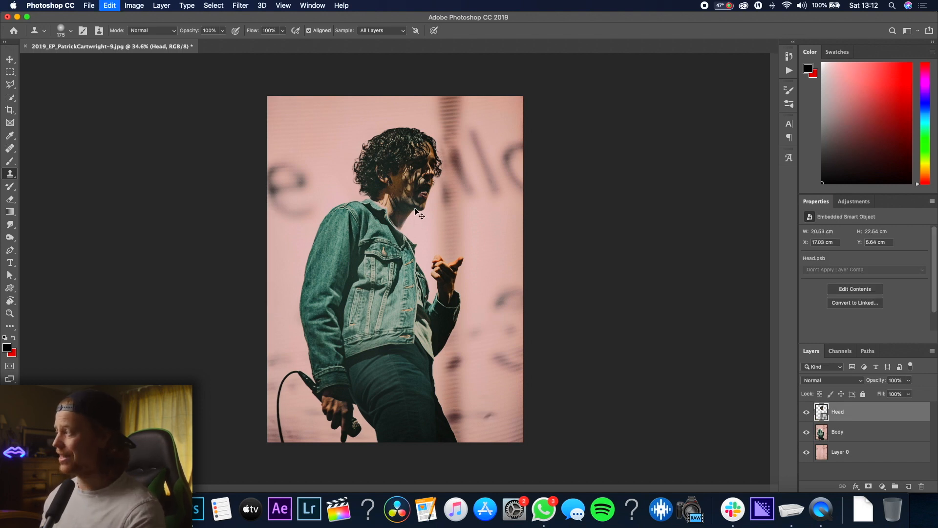
{"action": "key", "text": "super+t"}
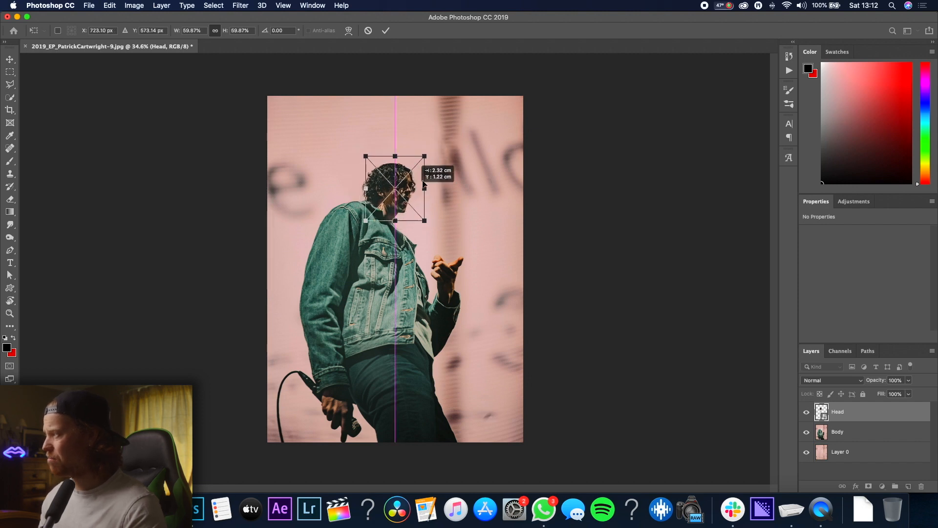
{"action": "scroll", "coordinate": [405, 205], "scroll_direction": "up", "scroll_amount": 10}
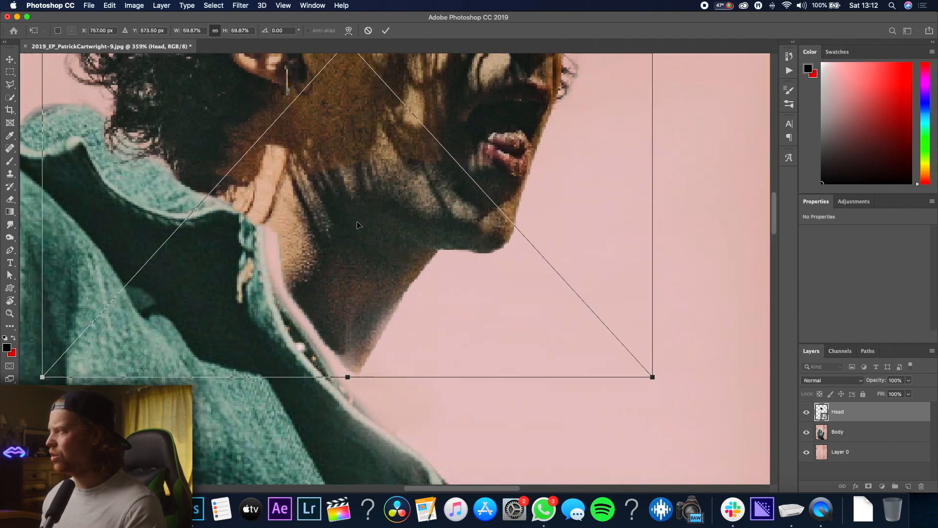
{"action": "left_click_drag", "start_coordinate": [349, 225], "coordinate": [330, 218]}
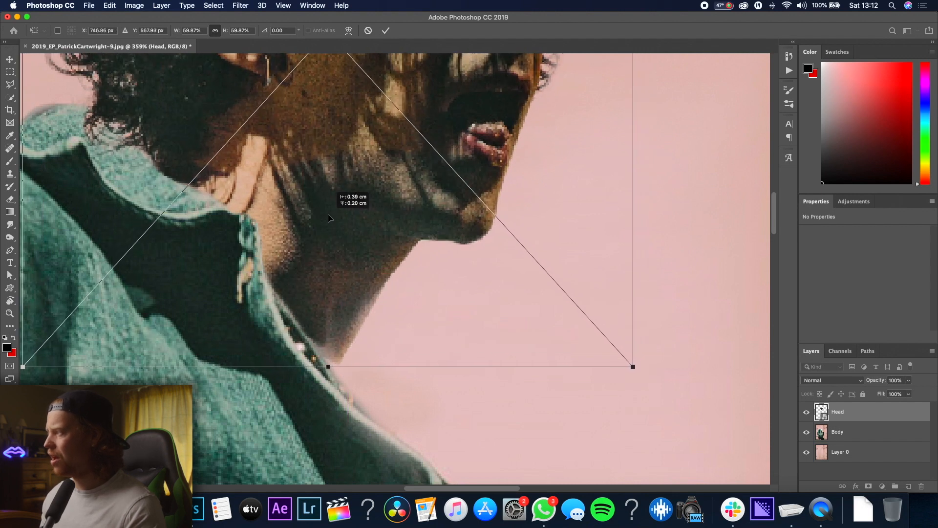
{"action": "left_click_drag", "start_coordinate": [505, 373], "coordinate": [509, 398]}
{"action": "left_click_drag", "start_coordinate": [385, 308], "coordinate": [362, 310]}
{"action": "left_click_drag", "start_coordinate": [361, 314], "coordinate": [361, 317]}
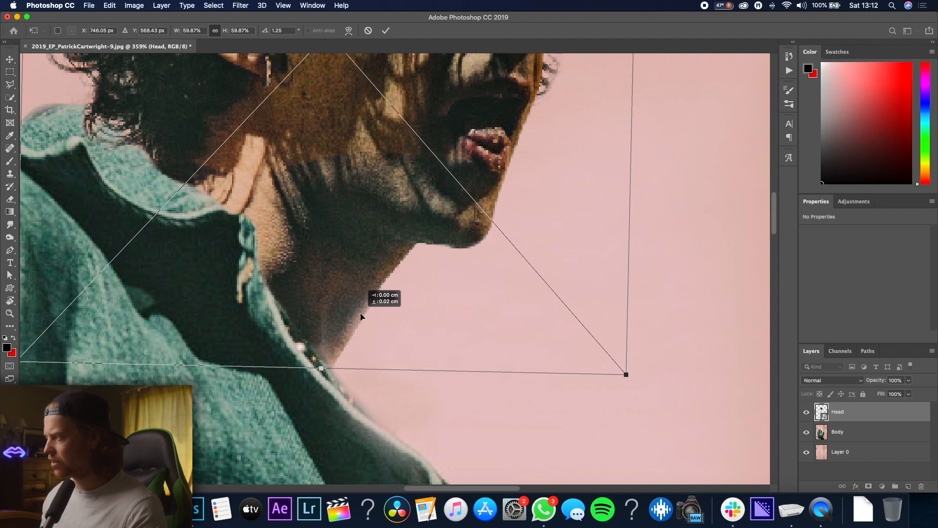
{"action": "key", "text": "Return"}
Zoom in and out to check how the repositioned head meets the body
{"action": "key", "text": "s"}
{"action": "scroll", "coordinate": [355, 323], "scroll_direction": "down", "scroll_amount": 10}
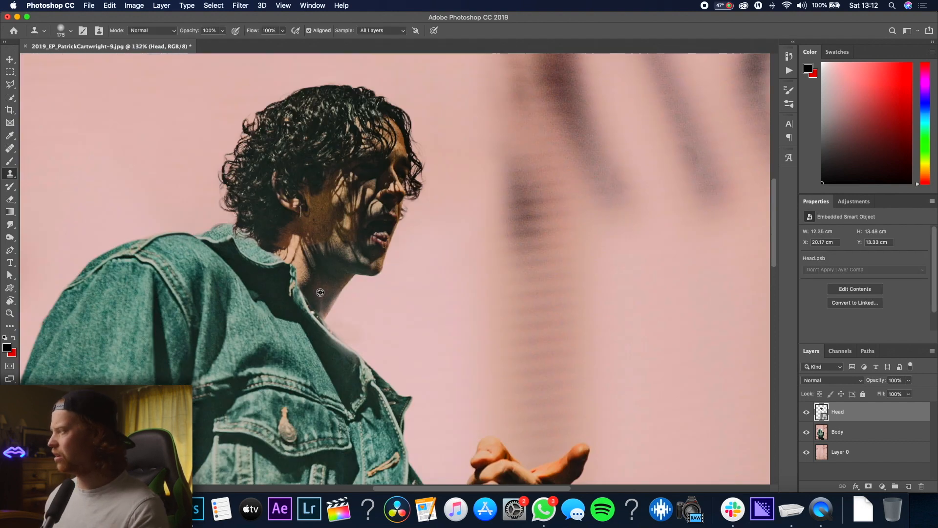
{"action": "scroll", "coordinate": [391, 200], "scroll_direction": "up", "scroll_amount": 4}
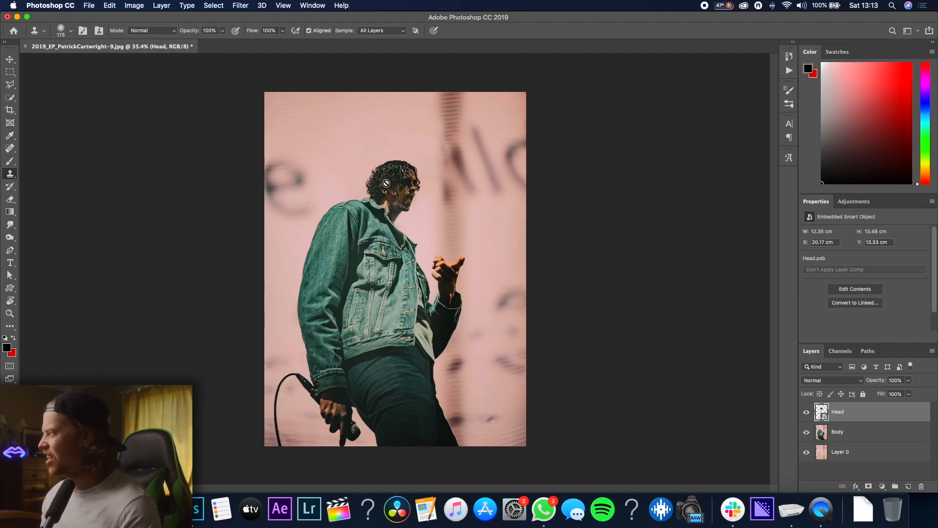
{"action": "scroll", "coordinate": [386, 183], "scroll_direction": "up", "scroll_amount": 5}
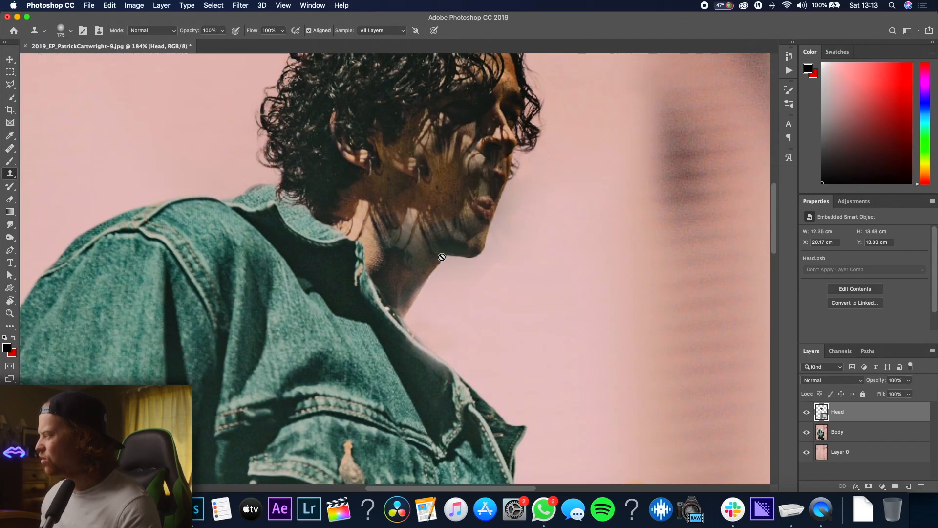
{"action": "scroll", "coordinate": [492, 251], "scroll_direction": "down", "scroll_amount": 3}
{"action": "scroll", "coordinate": [494, 251], "scroll_direction": "down", "scroll_amount": 2}
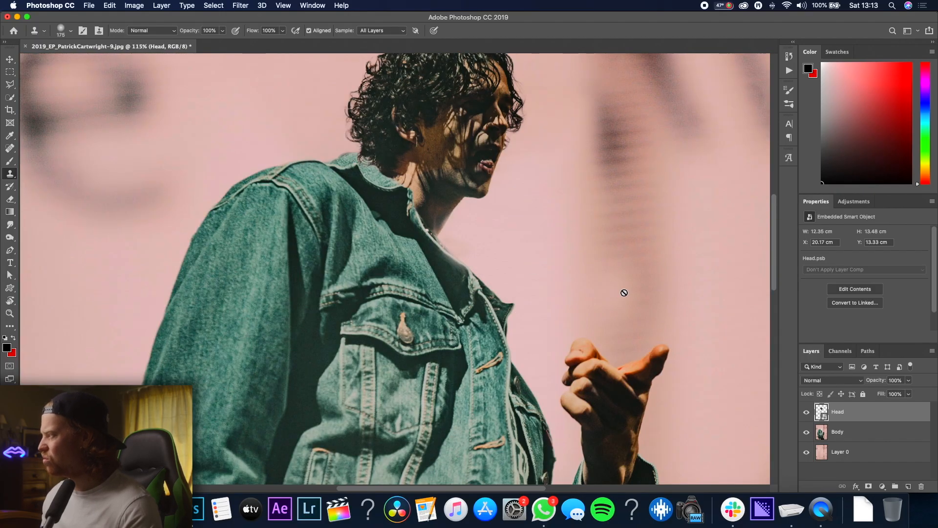